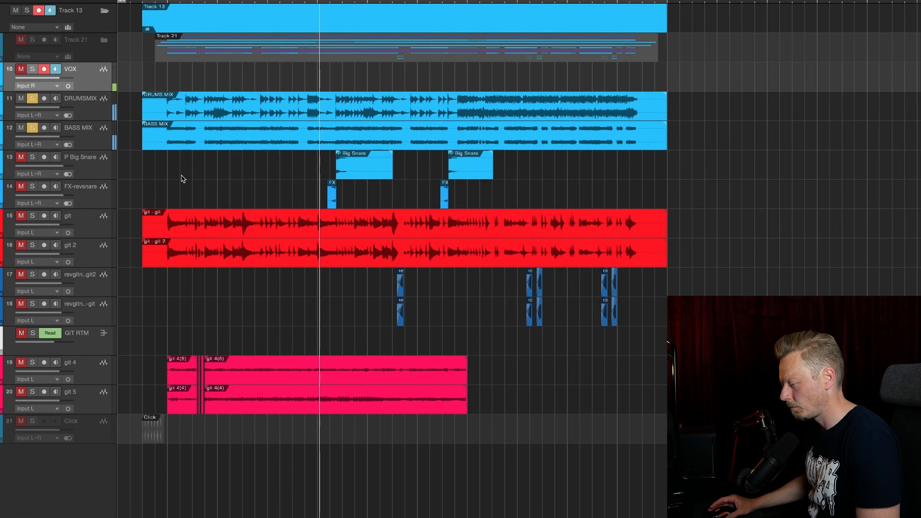
Stop playback and take the DRUMS MIX and BASS MIX tracks out of solo
{"action": "left_click", "coordinate": [32, 97]}
{"action": "key", "text": "space"}
{"action": "left_click", "coordinate": [32, 128]}
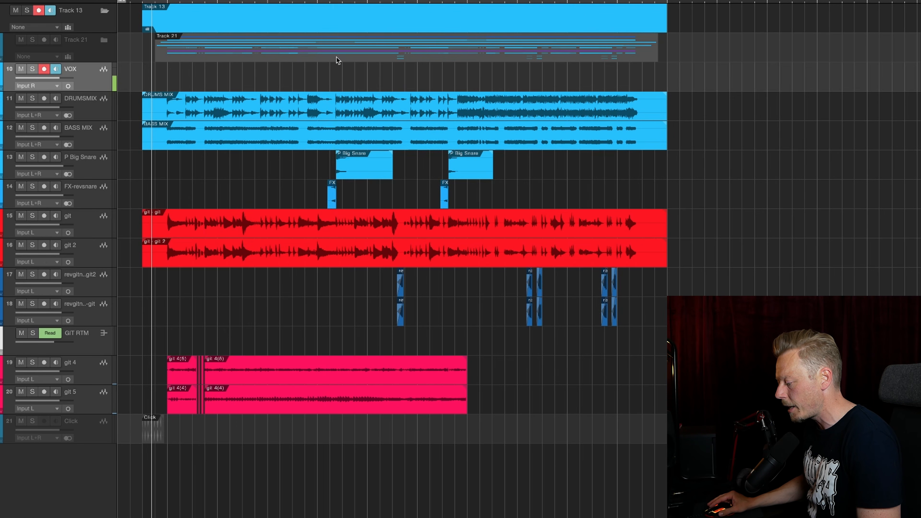
Audition the P Big Snare and FX-revsnare tracks in solo from just before the first Big Snare clip, clearing both solos when done
{"action": "left_click", "coordinate": [324, 2]}
{"action": "left_click", "coordinate": [33, 186]}
{"action": "left_click", "coordinate": [32, 157]}
{"action": "key", "text": "space"}
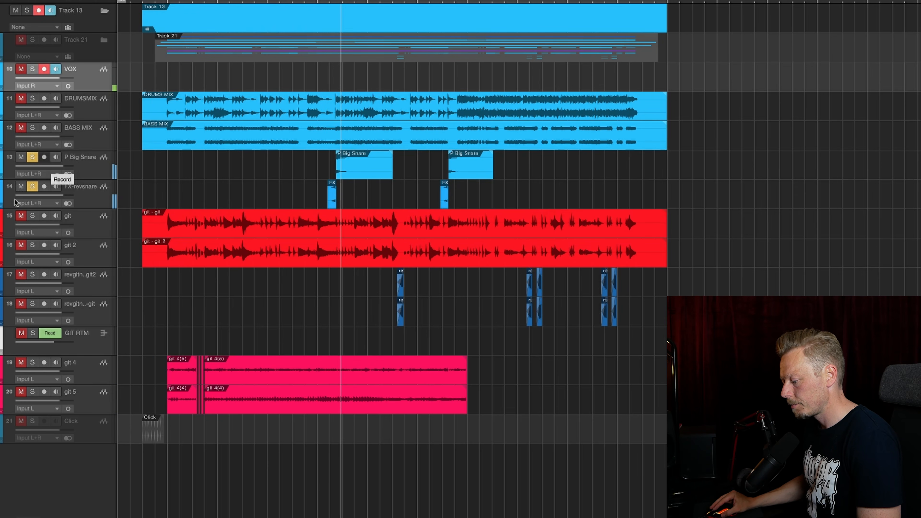
{"action": "key", "text": "space"}
{"action": "left_click", "coordinate": [32, 186]}
{"action": "left_click", "coordinate": [33, 157]}
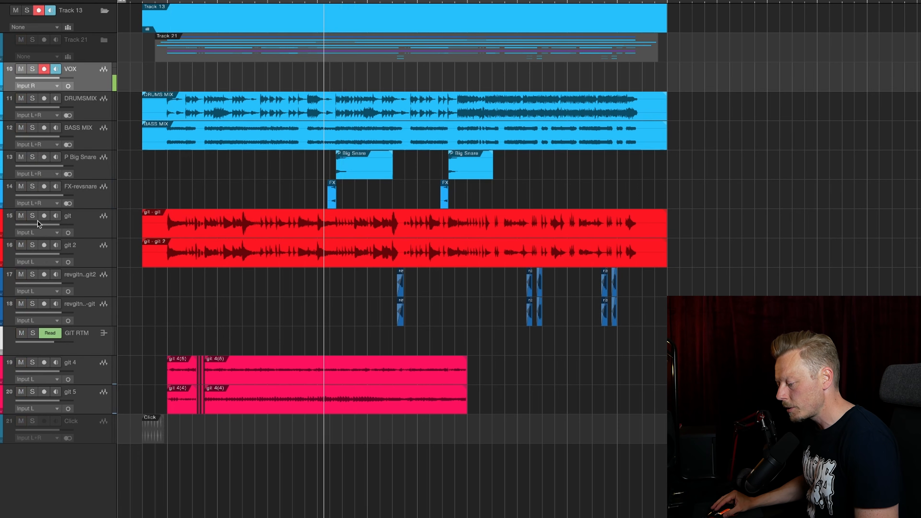
Audition the git track from its start, and the reversed guitar tracks from just before their first clip
{"action": "left_click", "coordinate": [32, 217]}
{"action": "left_click", "coordinate": [168, 2]}
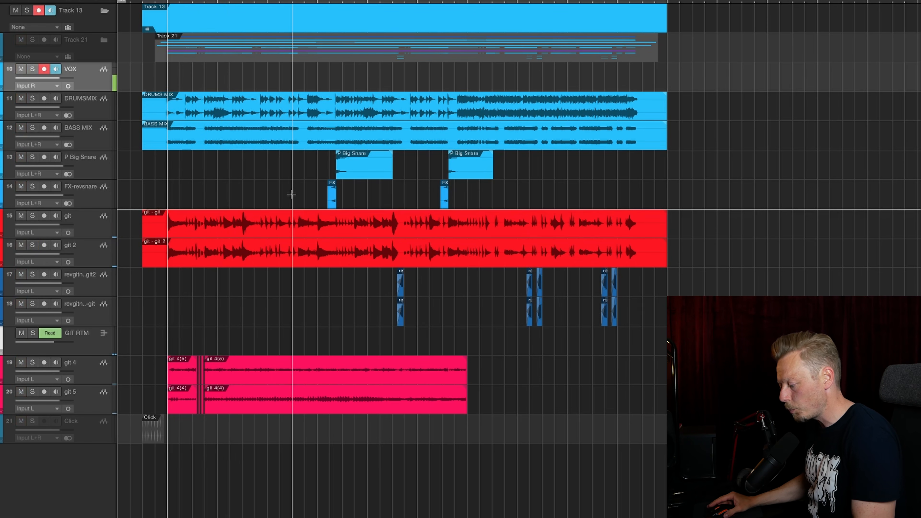
{"action": "left_click", "coordinate": [396, 2]}
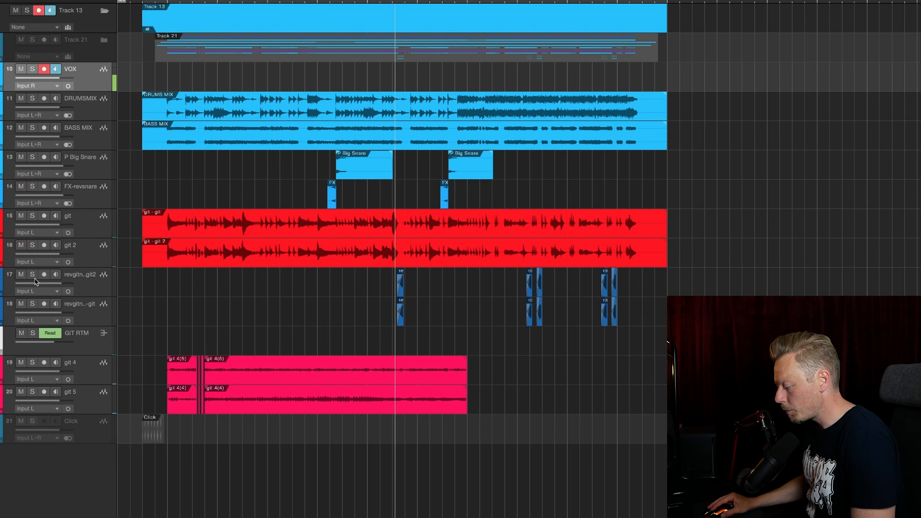
{"action": "left_click", "coordinate": [32, 303]}
{"action": "key", "text": "space"}
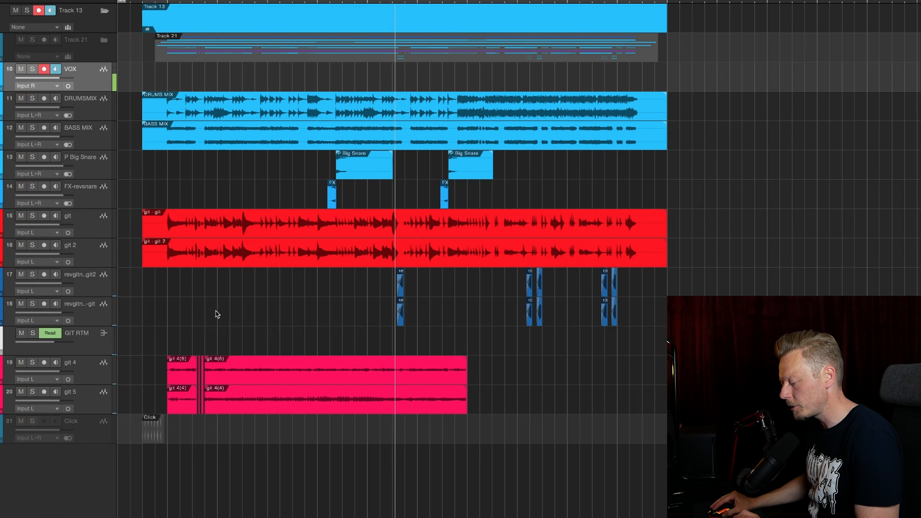
Show the tracks' automation envelopes and enlarge the timeline to inspect the guitar tracks
{"action": "key", "text": "a"}
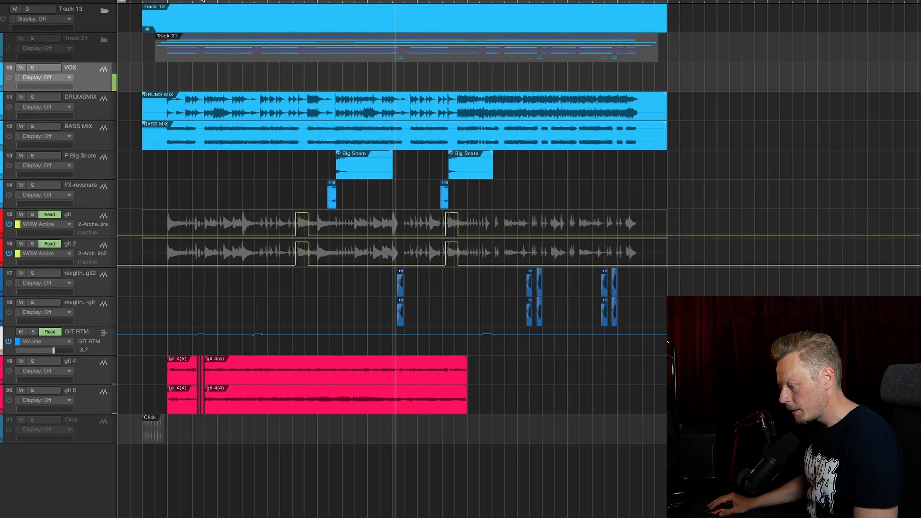
{"action": "scroll", "coordinate": [208, 14], "scroll_direction": "up", "scroll_amount": 5}
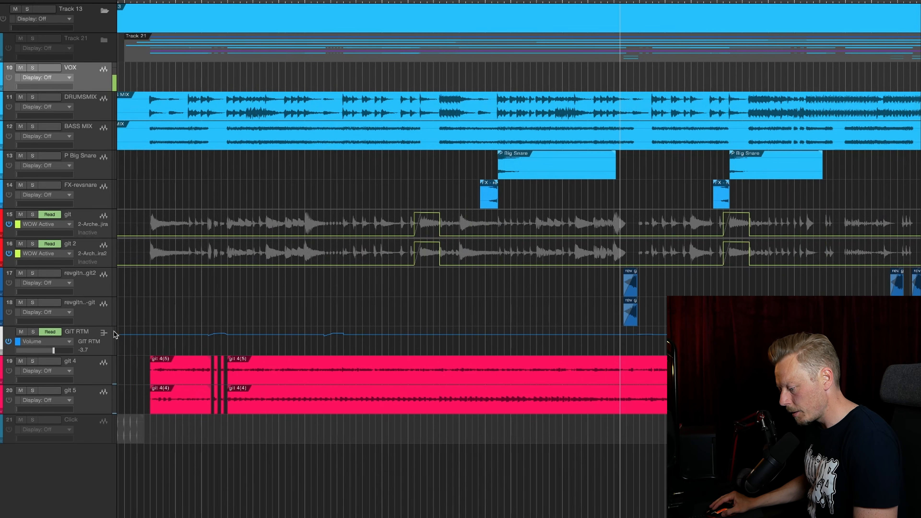
{"action": "left_click_drag", "start_coordinate": [104, 356], "coordinate": [108, 453]}
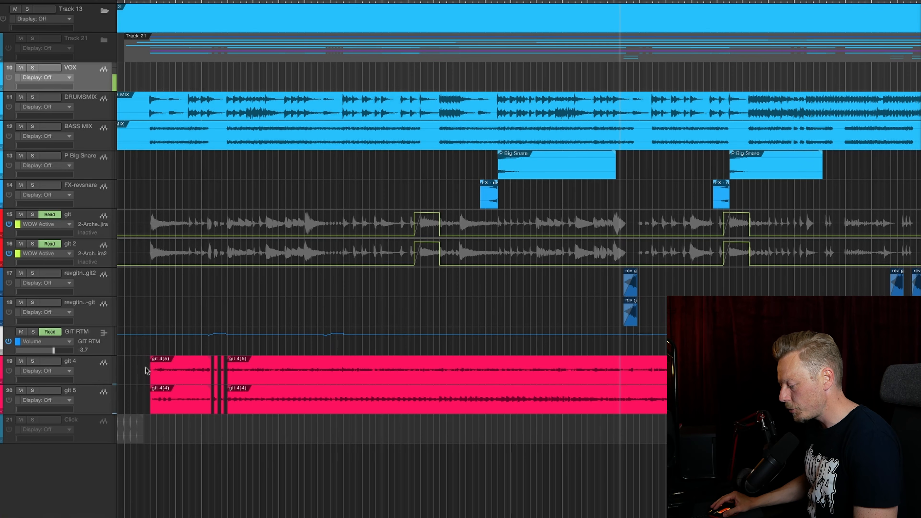
Audition the git 4 and git 5 tracks together in solo
{"action": "left_click", "coordinate": [229, 142]}
{"action": "left_click_drag", "start_coordinate": [31, 361], "coordinate": [32, 391]}
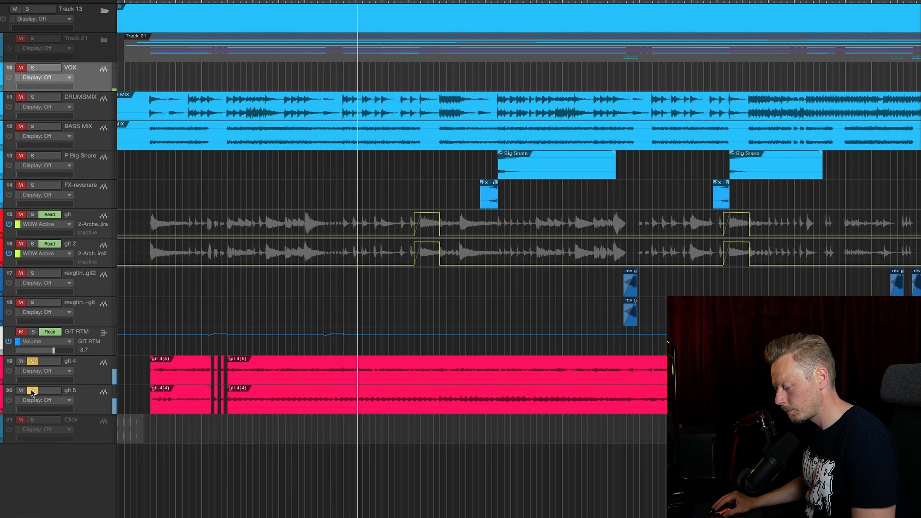
{"action": "left_click", "coordinate": [32, 391]}
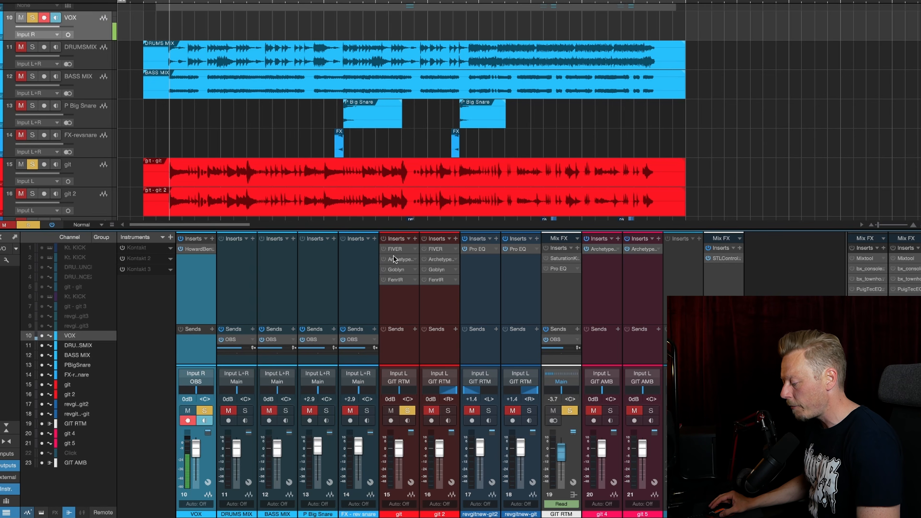
Activate and open the FIVER equalizer on the git channel, and check its LF and LMF band settings
{"action": "left_click", "coordinate": [399, 250]}
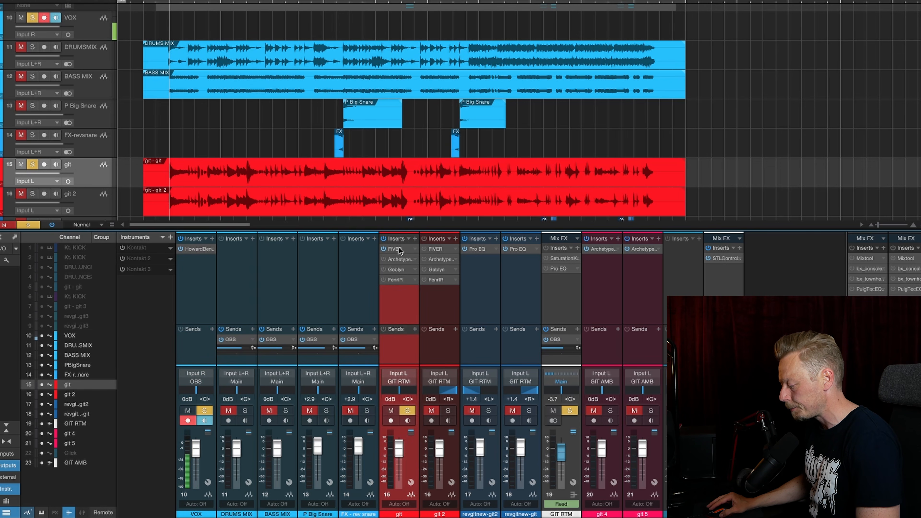
{"action": "left_click", "coordinate": [398, 248]}
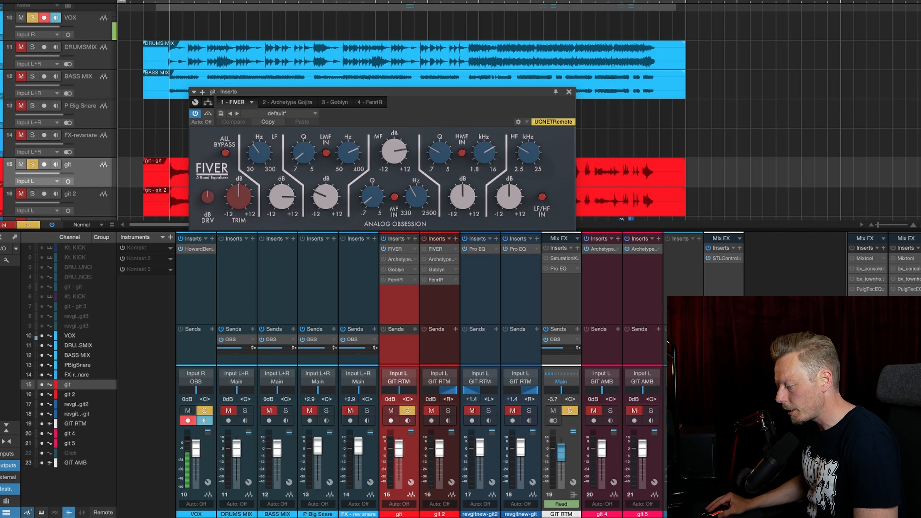
{"action": "left_click", "coordinate": [259, 152]}
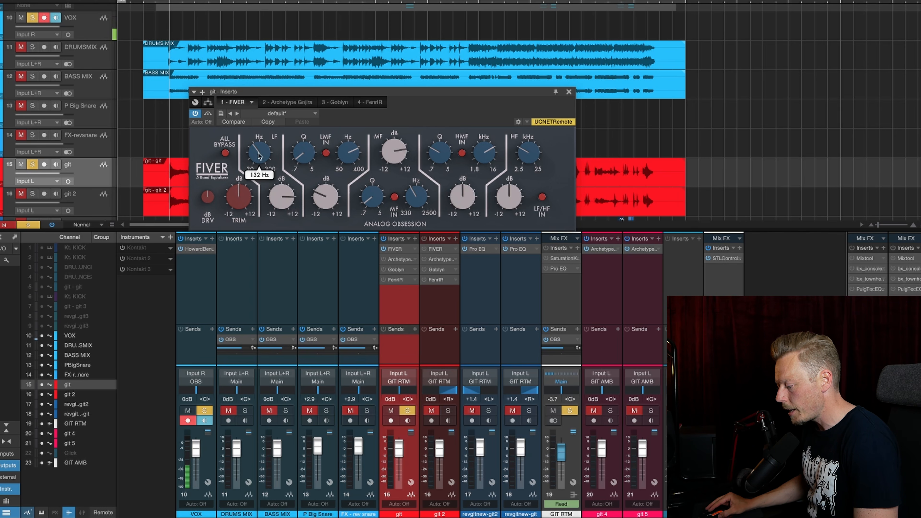
{"action": "left_click_drag", "start_coordinate": [284, 212], "coordinate": [284, 210]}
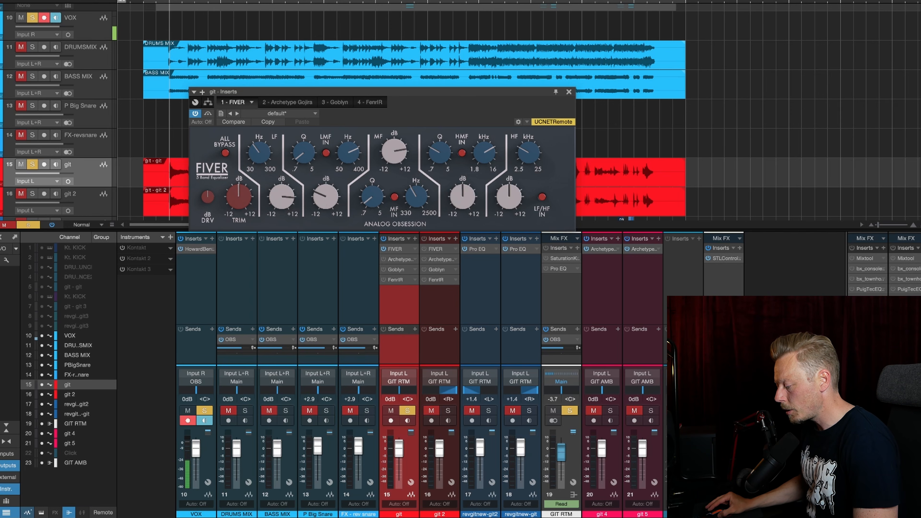
{"action": "left_click_drag", "start_coordinate": [326, 196], "coordinate": [326, 194]}
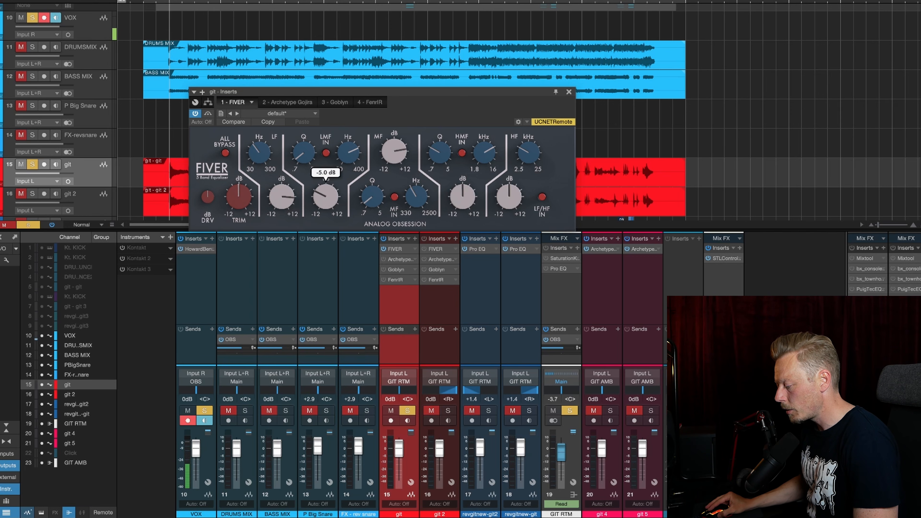
{"action": "left_click", "coordinate": [348, 153]}
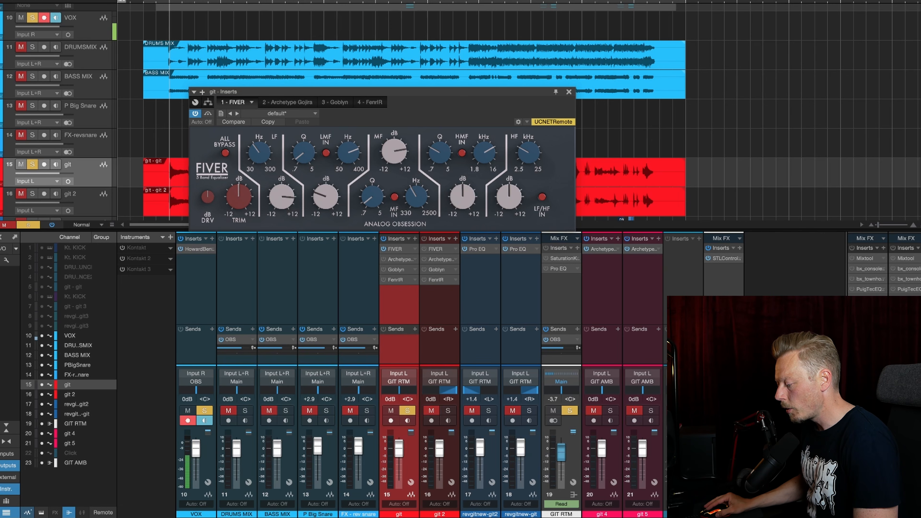
{"action": "mouse_move", "coordinate": [304, 152]}
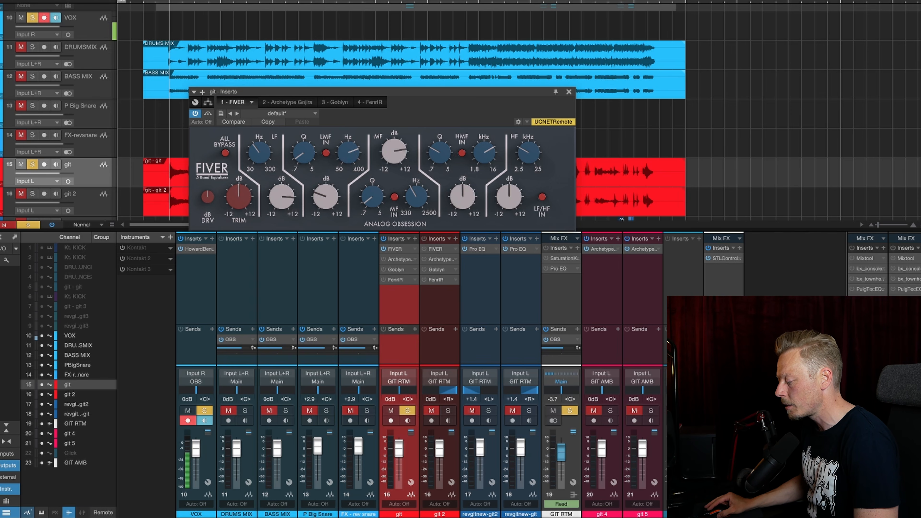
Check the gain, Q and frequency of FIVER's MF band
{"action": "left_click_drag", "start_coordinate": [393, 151], "coordinate": [394, 149]}
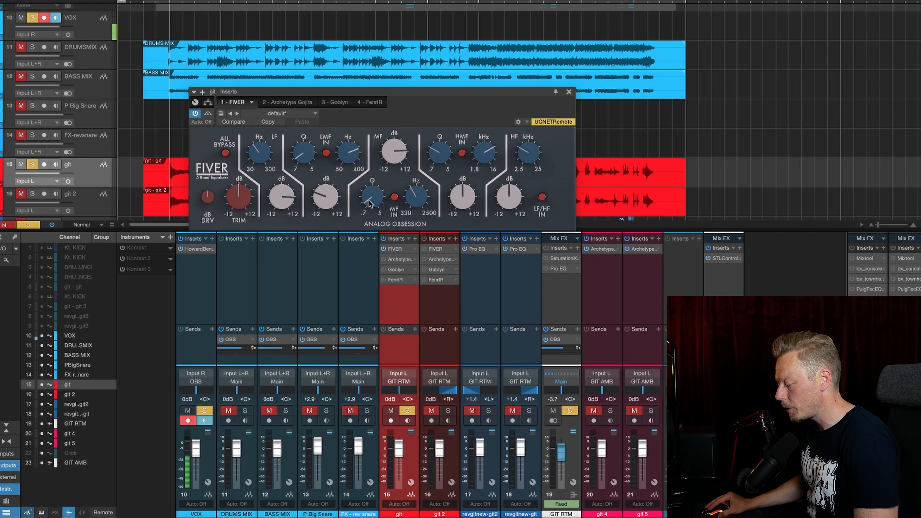
{"action": "left_click_drag", "start_coordinate": [372, 196], "coordinate": [372, 199]}
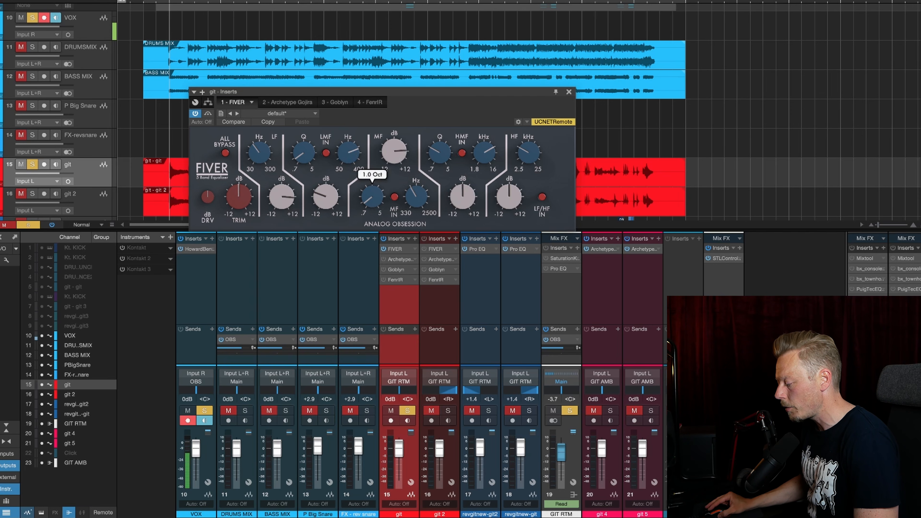
{"action": "left_click_drag", "start_coordinate": [416, 196], "coordinate": [421, 203]}
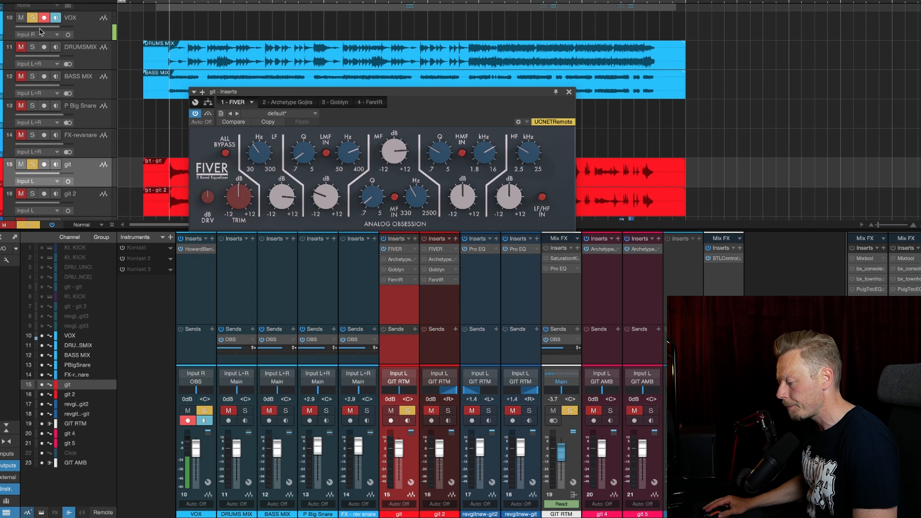
Play the soloed git track and compare its sound with FIVER bypassed and active, leaving FIVER active
{"action": "key", "text": "space"}
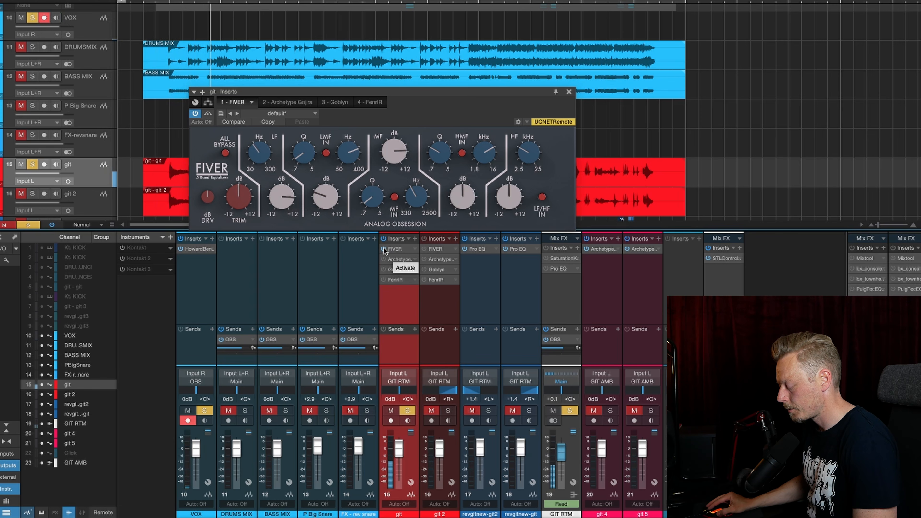
{"action": "left_click", "coordinate": [384, 249]}
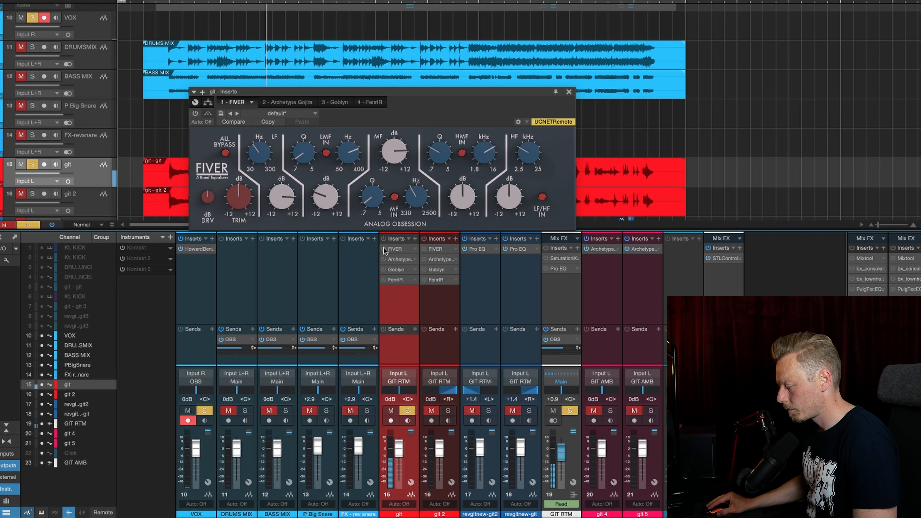
{"action": "left_click", "coordinate": [383, 249]}
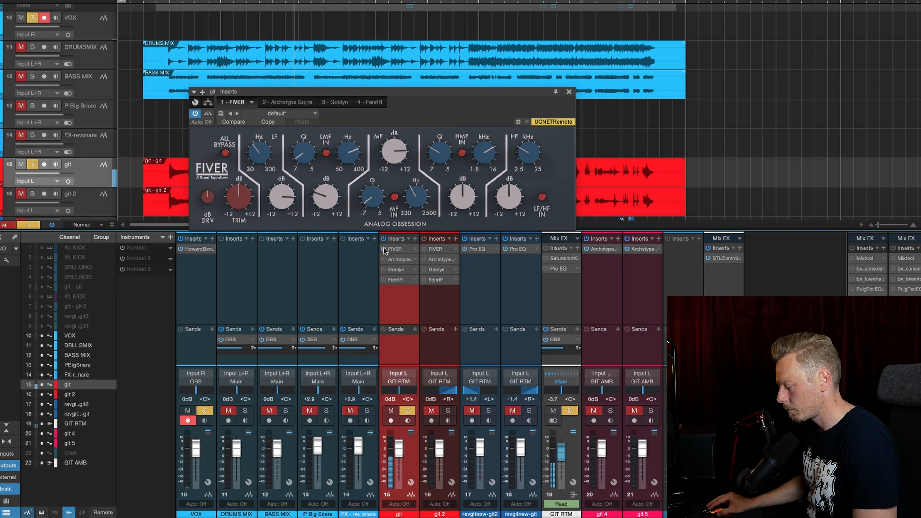
{"action": "left_click", "coordinate": [383, 249]}
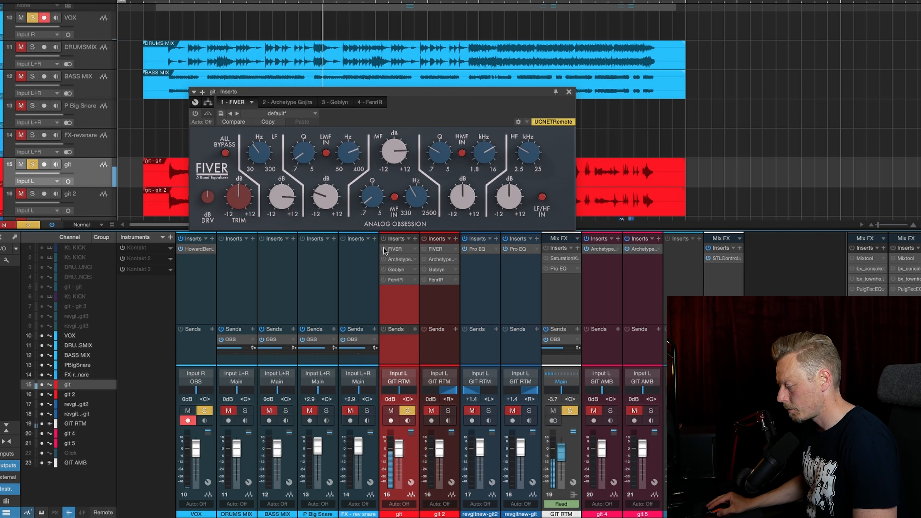
{"action": "left_click", "coordinate": [383, 249]}
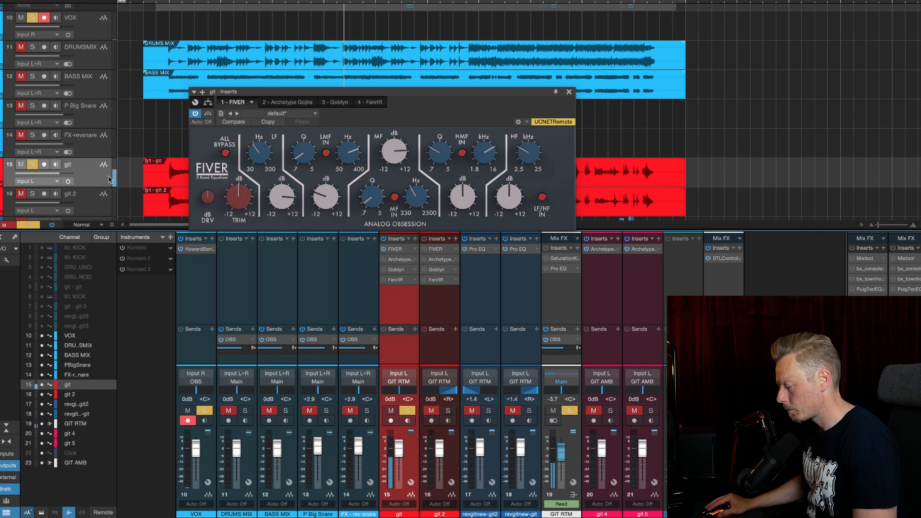
{"action": "key", "text": "space"}
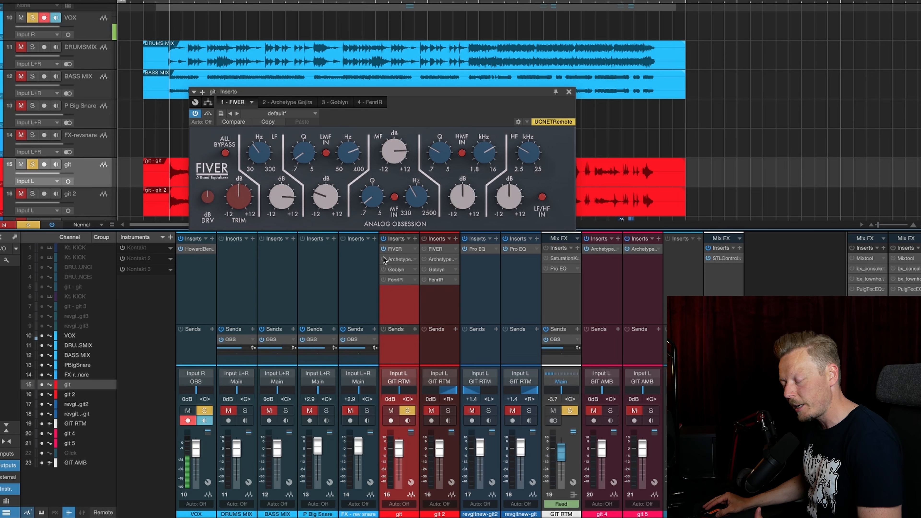
Activate and open Archetype Gojira on the git channel, move the plug-in window up, and examine the Goblyn insert
{"action": "left_click", "coordinate": [396, 260]}
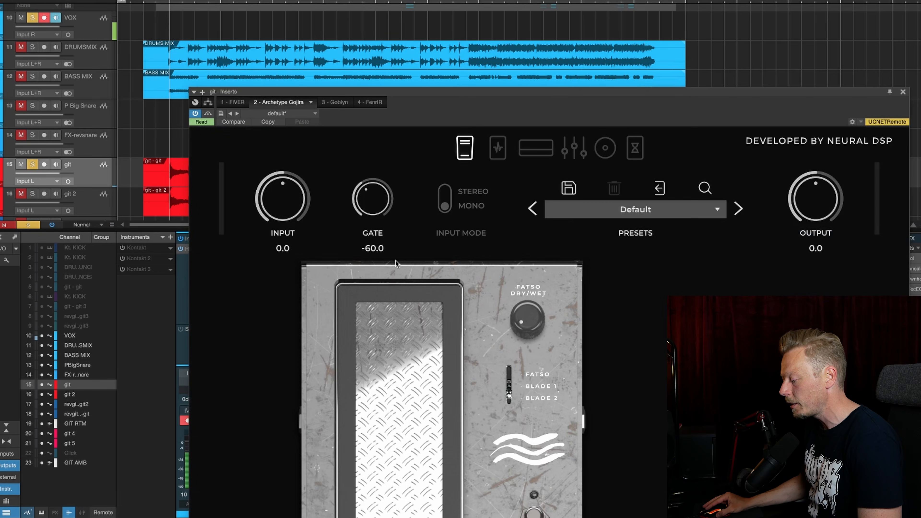
{"action": "left_click_drag", "start_coordinate": [494, 91], "coordinate": [433, 1]}
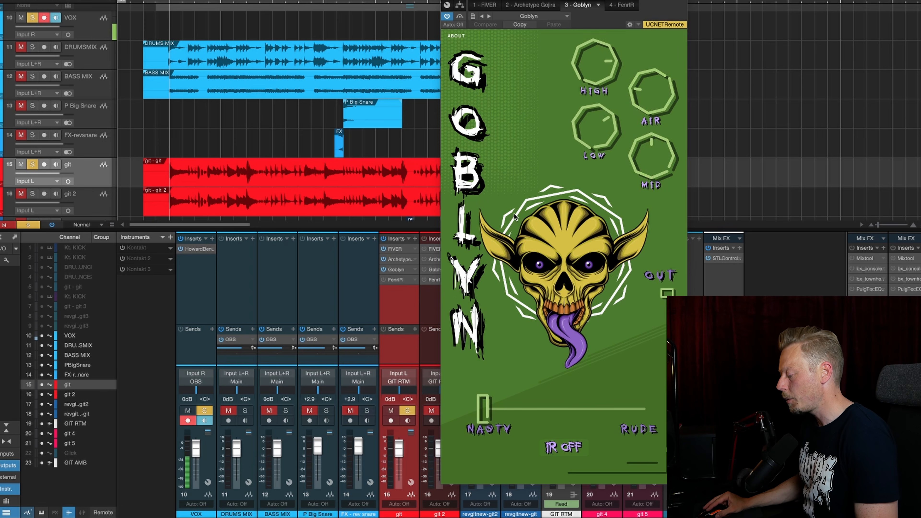
{"action": "left_click_drag", "start_coordinate": [502, 260], "coordinate": [535, 109]}
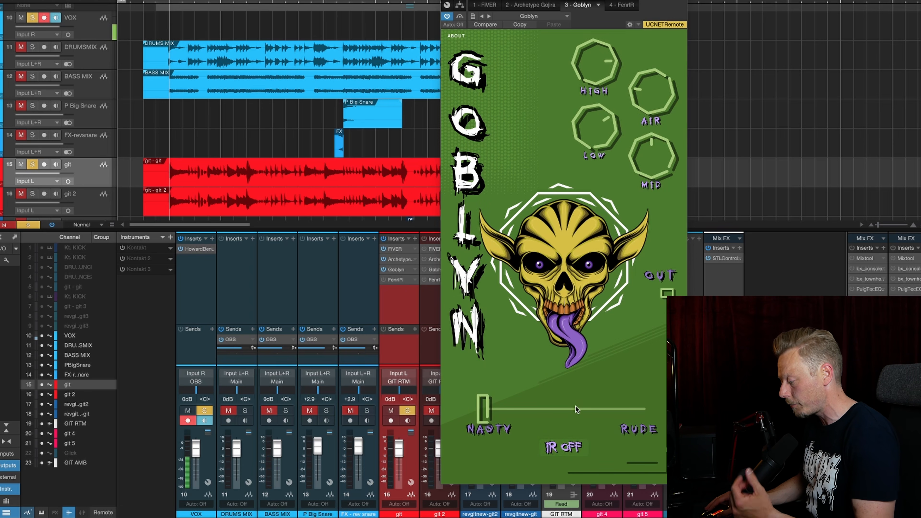
Activate FenrIR on the git channel and sweep Goblyn's High control between -12.0 and 12.0 during playback
{"action": "left_click", "coordinate": [384, 279]}
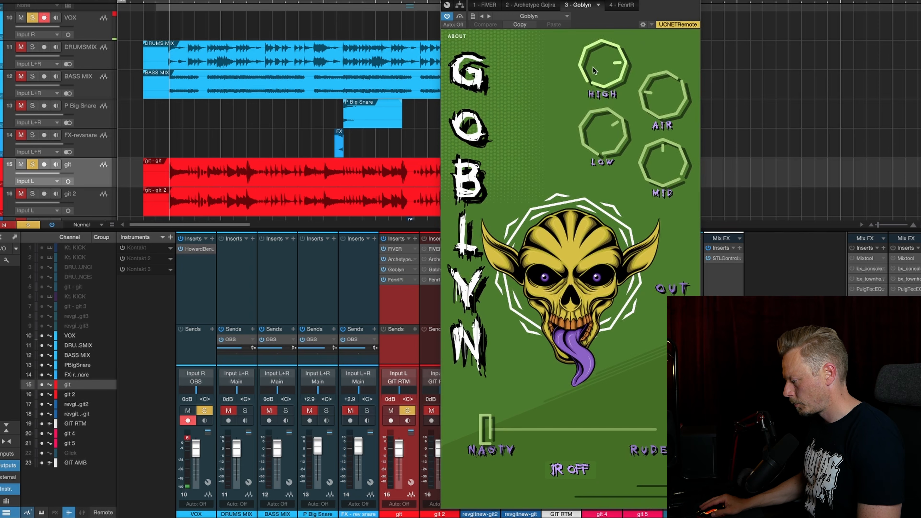
{"action": "key", "text": "space"}
{"action": "left_click_drag", "start_coordinate": [593, 81], "coordinate": [591, 221]}
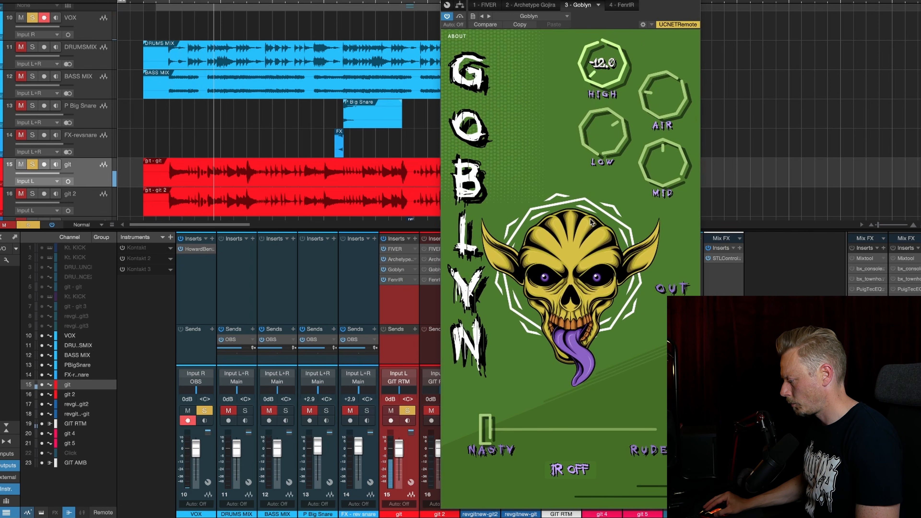
{"action": "double_click", "coordinate": [592, 76]}
{"action": "left_click_drag", "start_coordinate": [592, 76], "coordinate": [610, 19]}
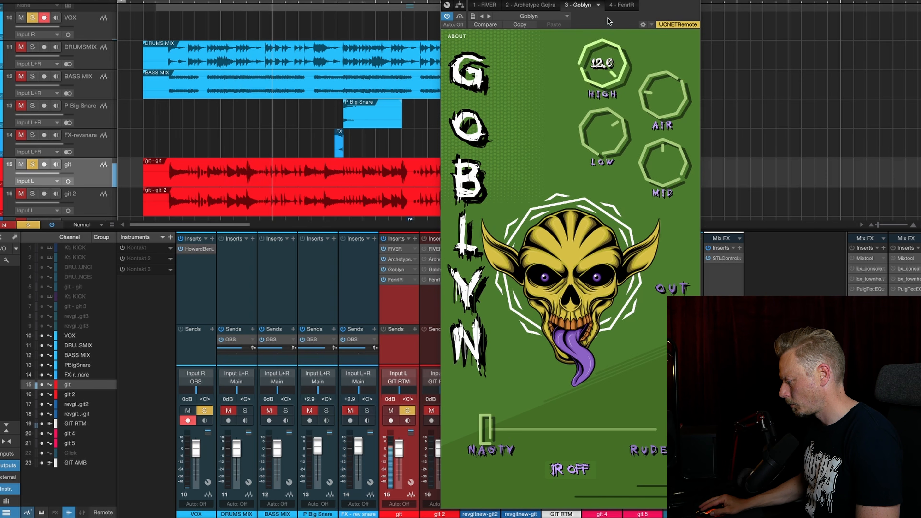
{"action": "left_click_drag", "start_coordinate": [605, 56], "coordinate": [608, 82]}
Set Goblyn's Low control to about 6.7 and sweep its Air control from 0.0 upward during playback
{"action": "left_click_drag", "start_coordinate": [618, 136], "coordinate": [598, 134]}
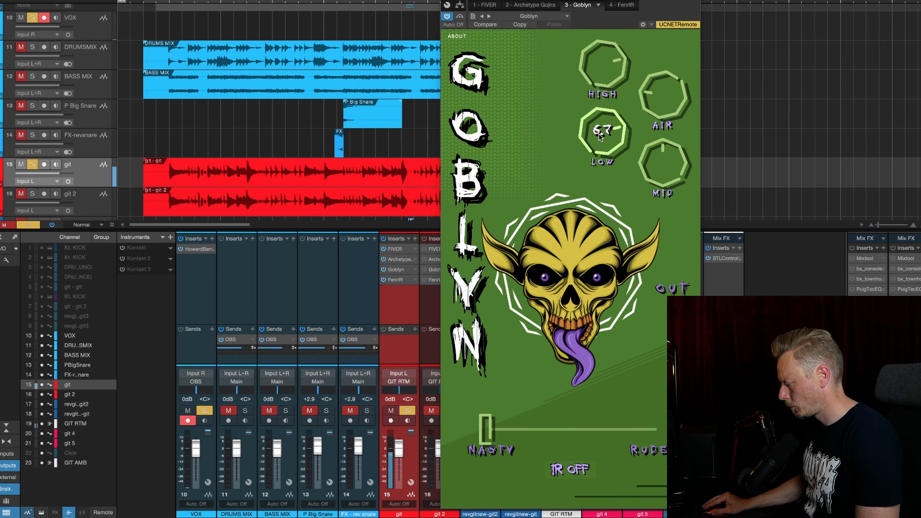
{"action": "left_click_drag", "start_coordinate": [654, 98], "coordinate": [655, 126]}
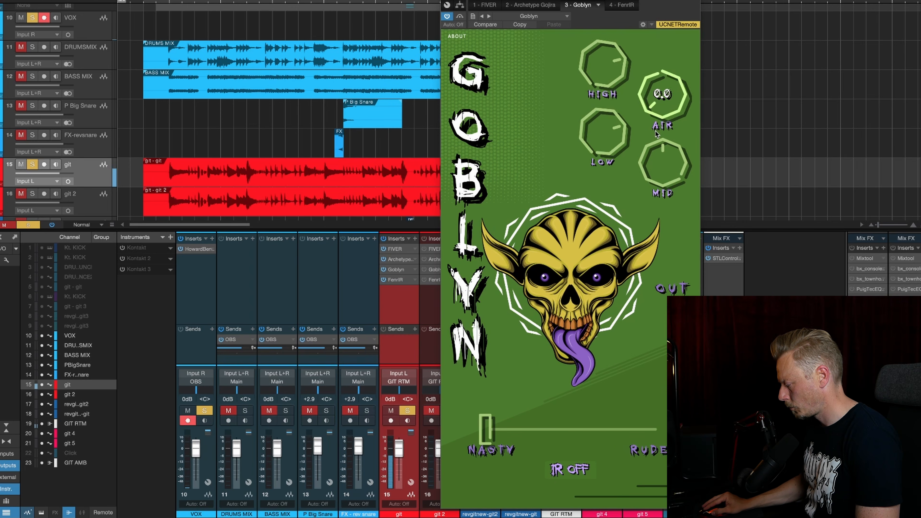
{"action": "left_click_drag", "start_coordinate": [656, 73], "coordinate": [665, 16]}
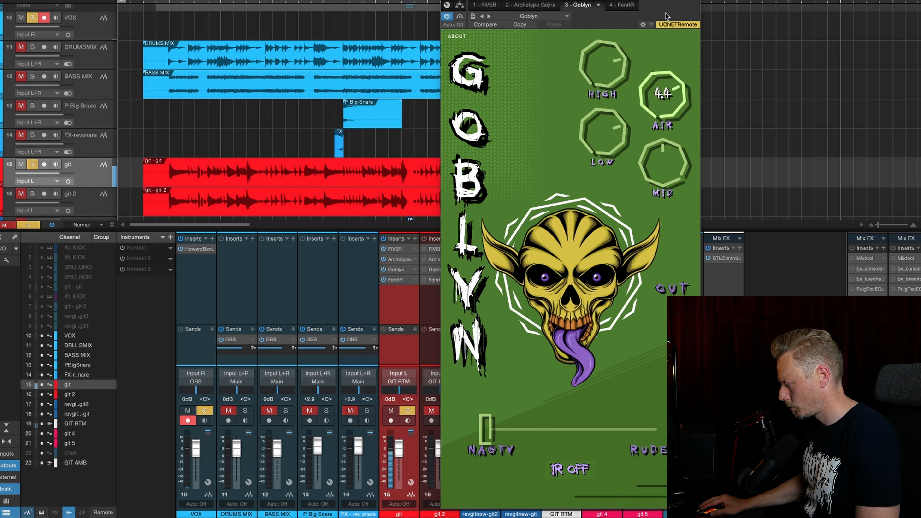
{"action": "left_click_drag", "start_coordinate": [663, 95], "coordinate": [662, 87]}
{"action": "left_click_drag", "start_coordinate": [669, 2], "coordinate": [656, 94]}
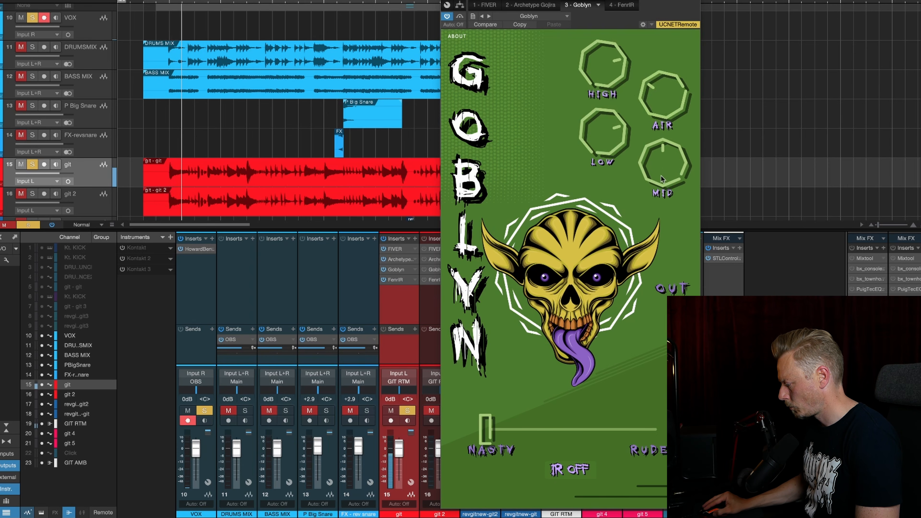
Sweep Goblyn's Mid control up to 12.0 during playback, reset it, and audition the Nasty/Rude slider, returning it to Nasty
{"action": "left_click_drag", "start_coordinate": [663, 171], "coordinate": [669, 69]}
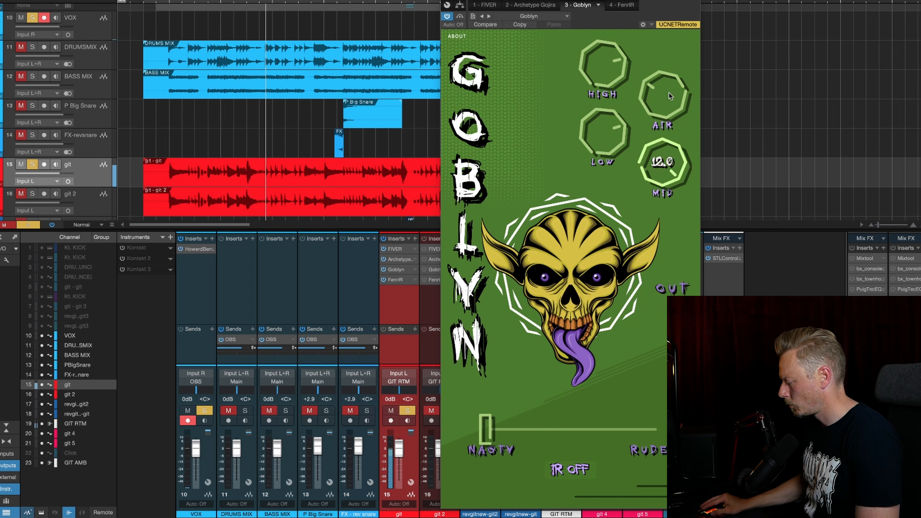
{"action": "double_click", "coordinate": [666, 169]}
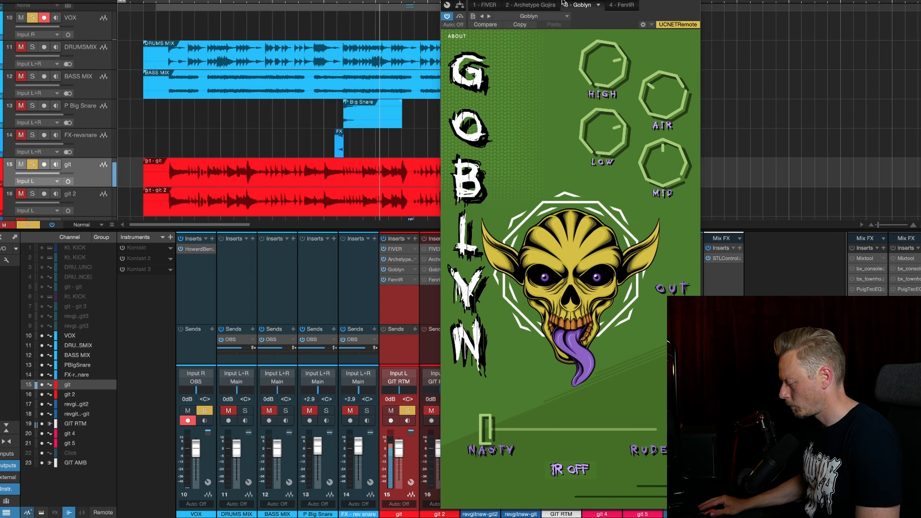
{"action": "left_click_drag", "start_coordinate": [537, 423], "coordinate": [408, 429]}
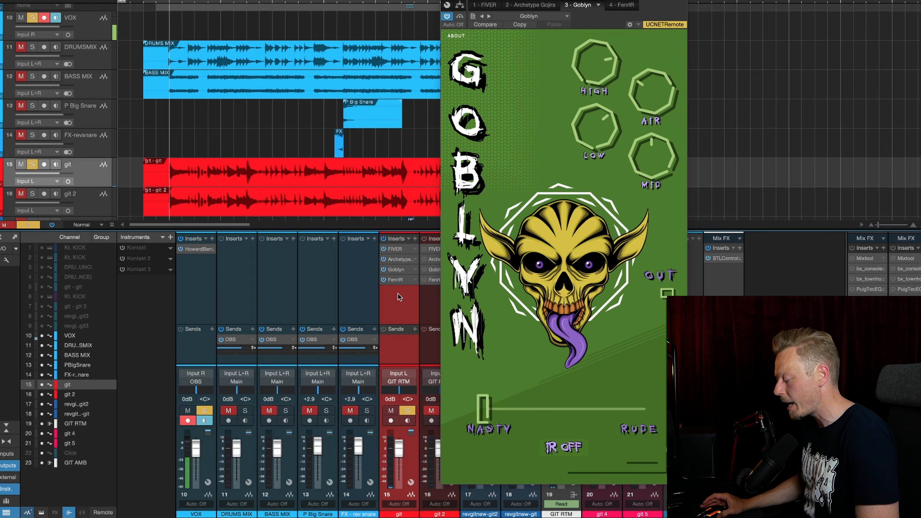
Open FenrIR on the git channel and browse forward from the impulse response Res Big Boot X.wav
{"action": "left_click", "coordinate": [395, 279]}
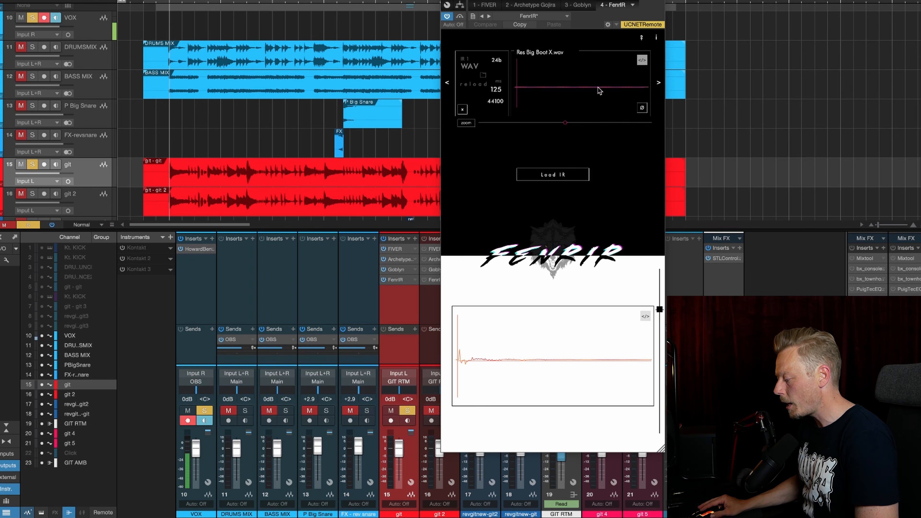
{"action": "left_click", "coordinate": [658, 84]}
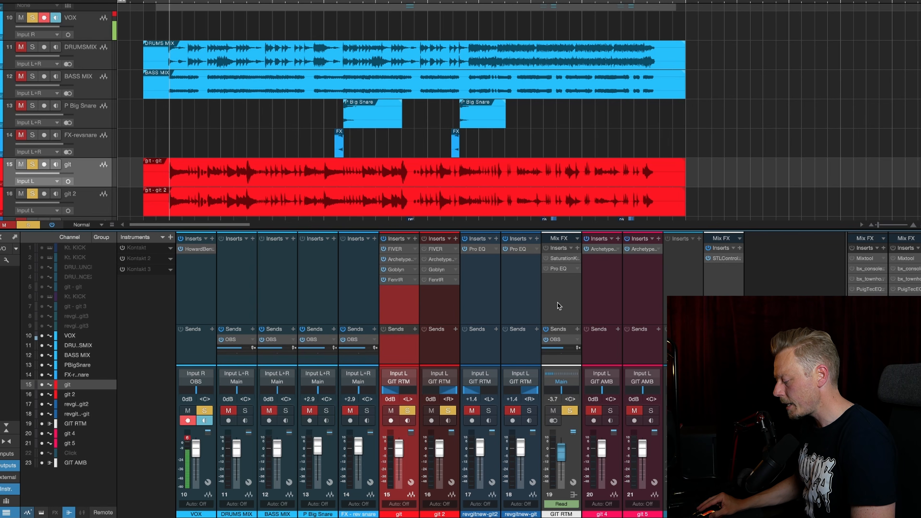
Select the GIT RTM bus, examine its Saturation Knob insert, and close the plug-in window
{"action": "left_click", "coordinate": [557, 302]}
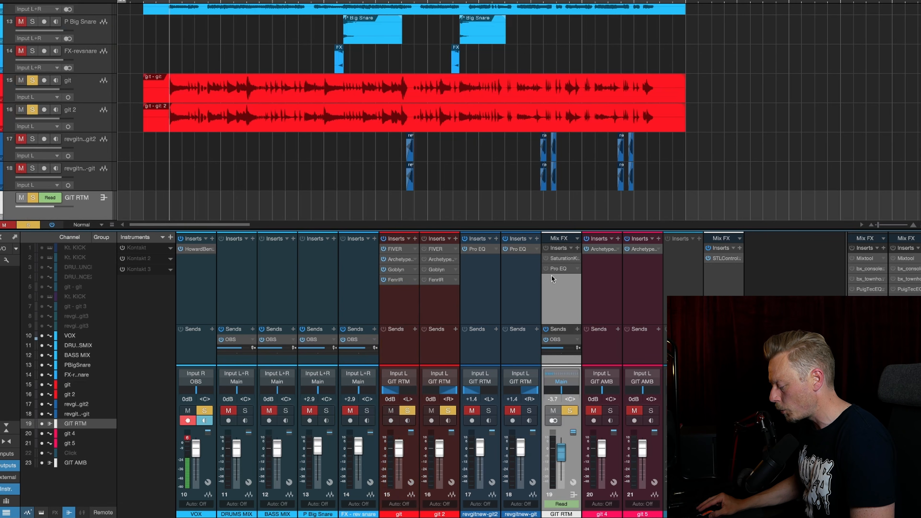
{"action": "left_click", "coordinate": [563, 258]}
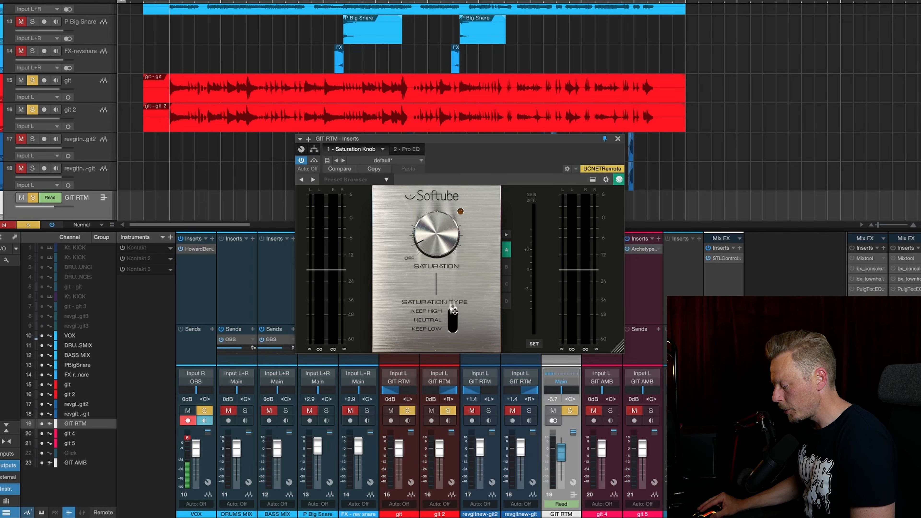
{"action": "left_click", "coordinate": [617, 139]}
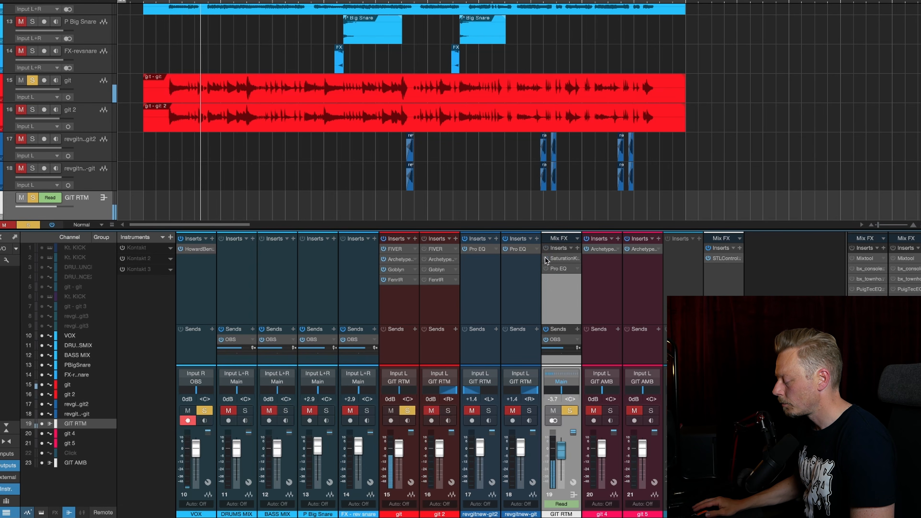
Compare GIT RTM's sound with Saturation Knob bypassed and active, leave it active, and stop playback
{"action": "left_click", "coordinate": [545, 259]}
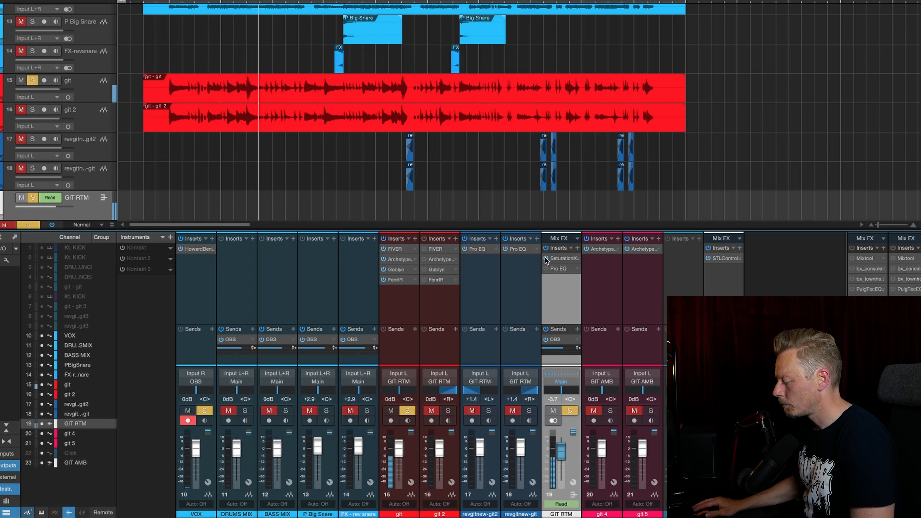
{"action": "left_click", "coordinate": [545, 258]}
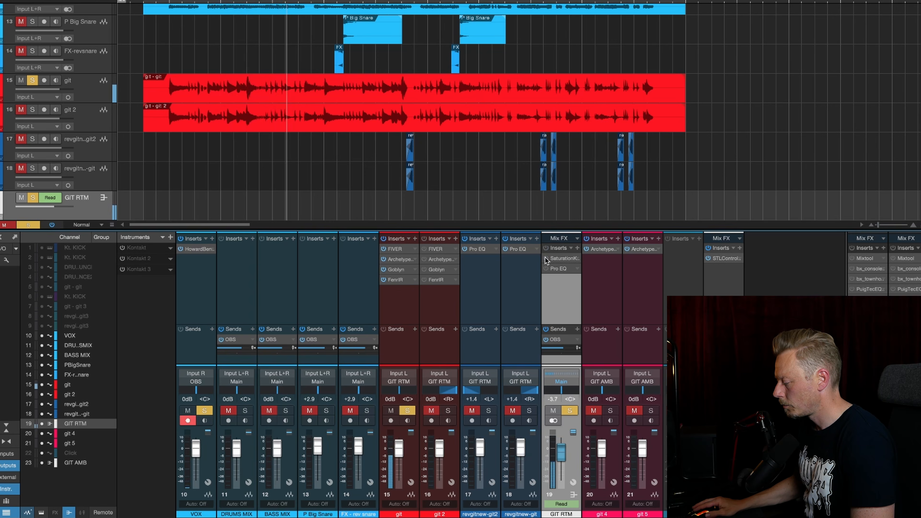
{"action": "left_click", "coordinate": [545, 258]}
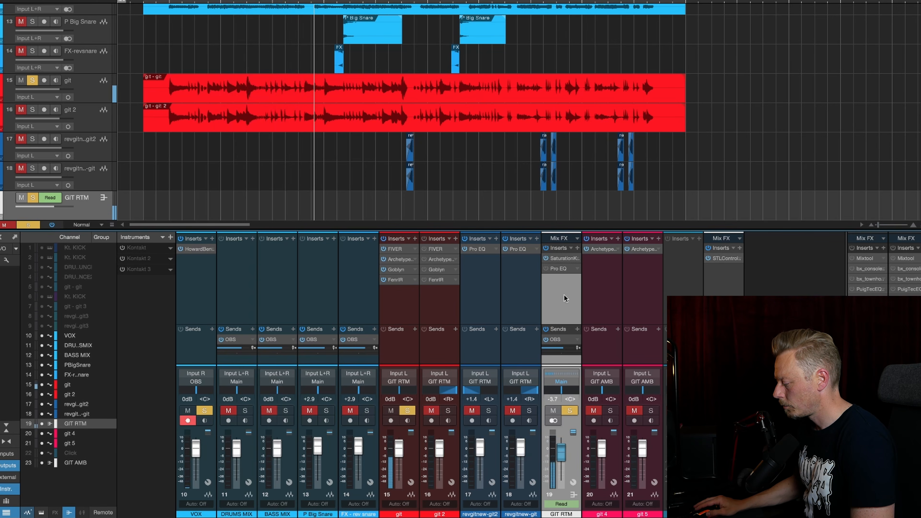
{"action": "key", "text": "space"}
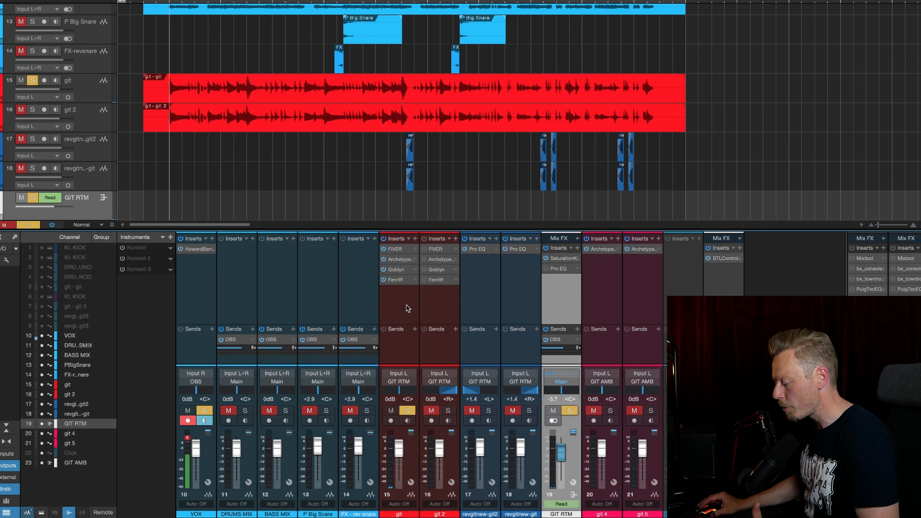
Activate Pro EQ on the GIT RTM bus and audition the soloed git track through it
{"action": "left_click", "coordinate": [560, 269]}
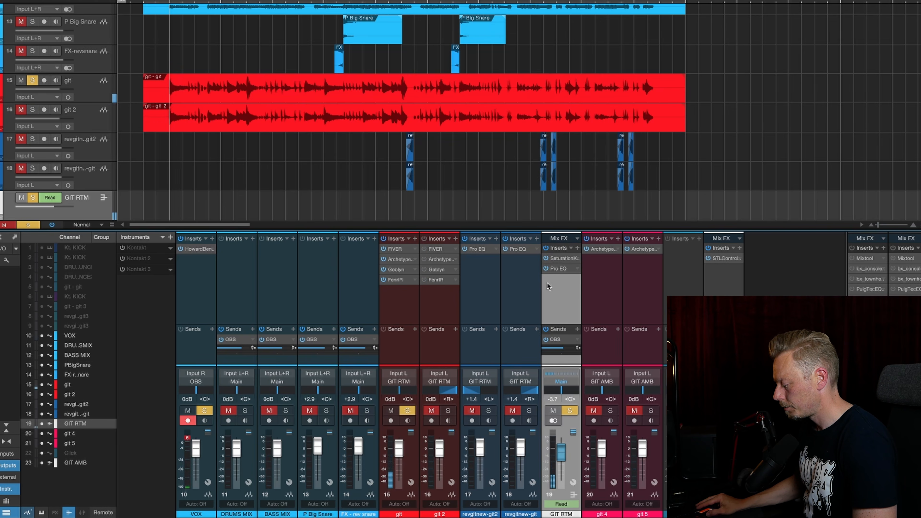
{"action": "key", "text": "space"}
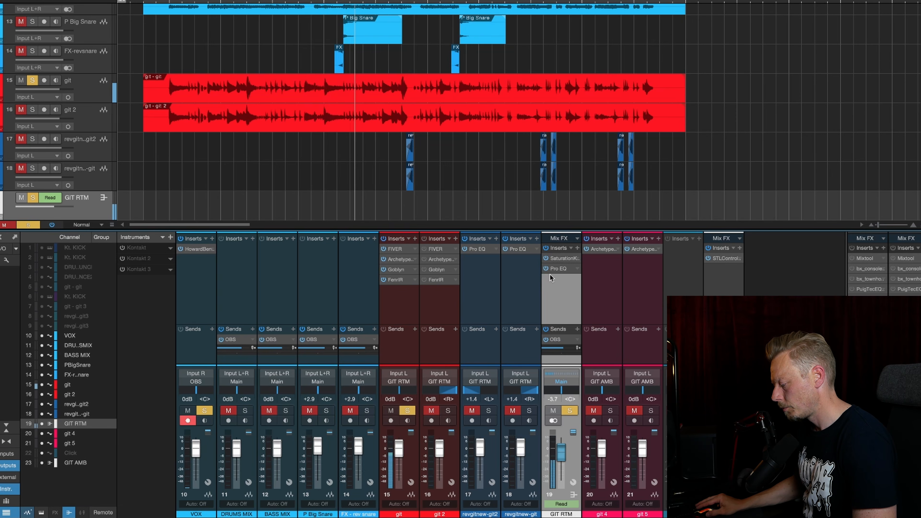
{"action": "key", "text": "space"}
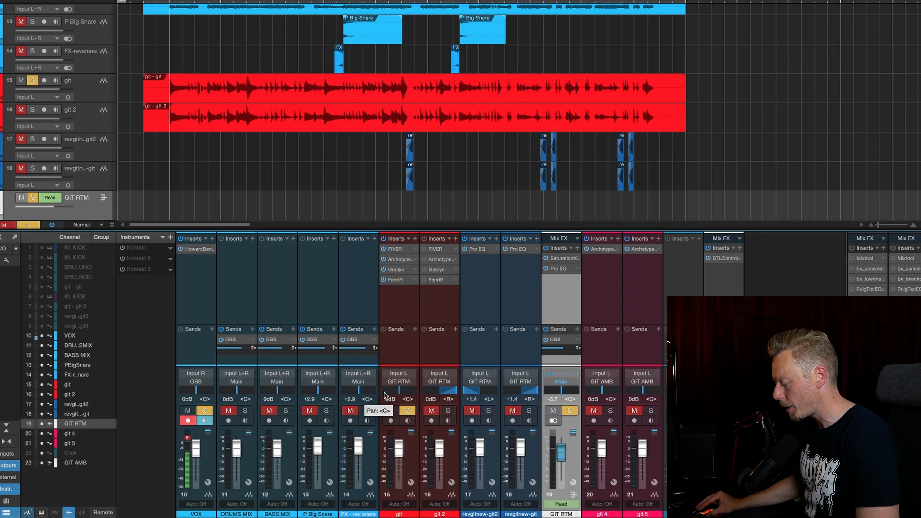
Pan git hard left and solo git 2, playing both rhythm guitars together while VOX input monitoring is switched off
{"action": "left_click_drag", "start_coordinate": [392, 390], "coordinate": [306, 389]}
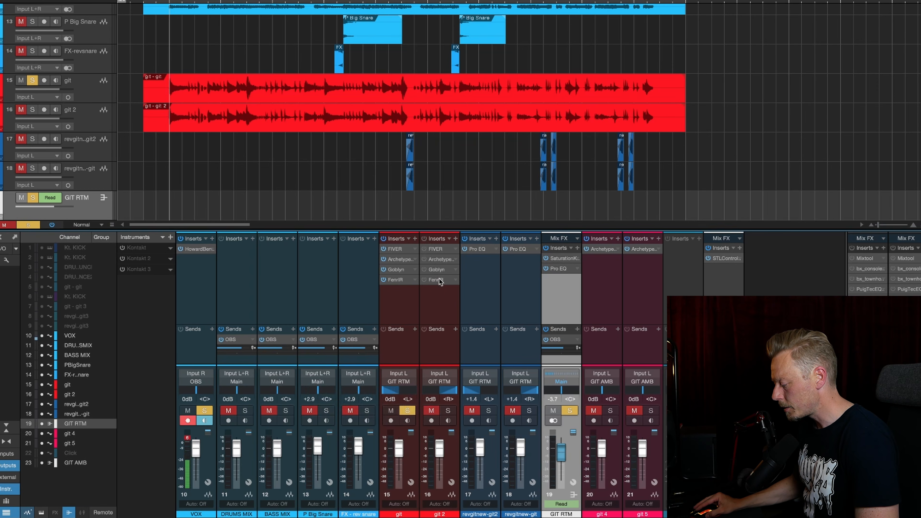
{"action": "left_click", "coordinate": [447, 412]}
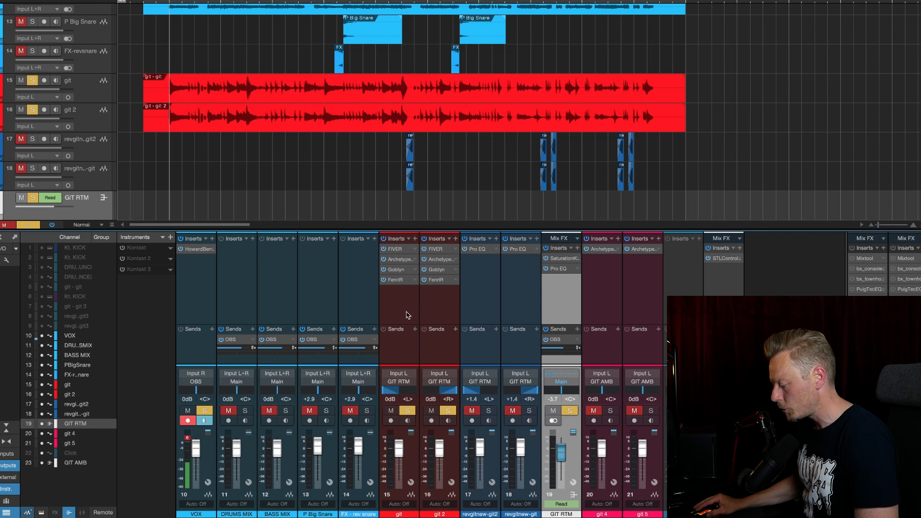
{"action": "left_click", "coordinate": [207, 420]}
{"action": "key", "text": "space"}
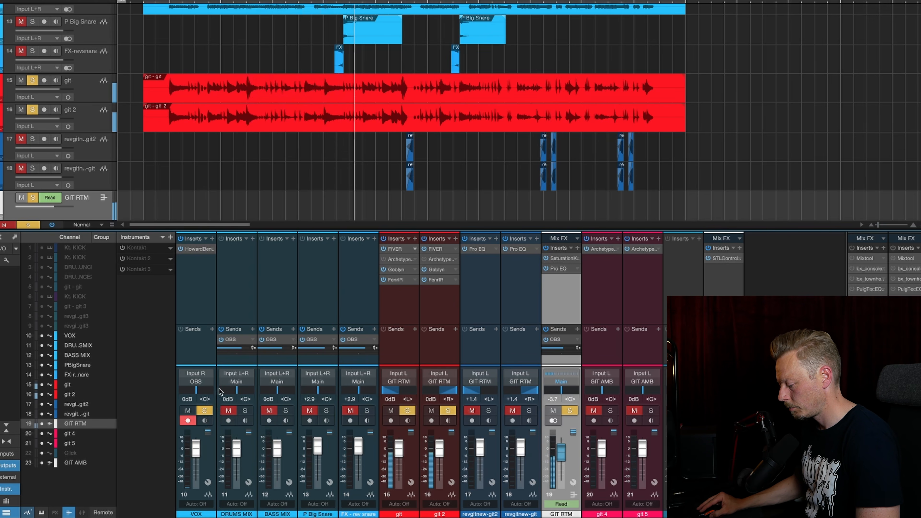
{"action": "left_click", "coordinate": [204, 420]}
{"action": "key", "text": "space"}
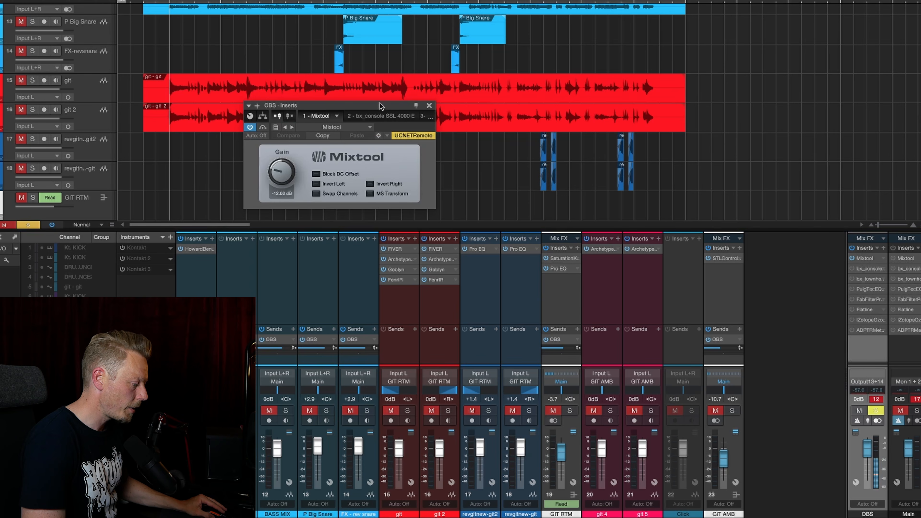
Examine the Mixtool and bx_console SSL 4000 E inserts on the OBS output, and close the plug-in window
{"action": "left_click_drag", "start_coordinate": [394, 110], "coordinate": [460, 125]}
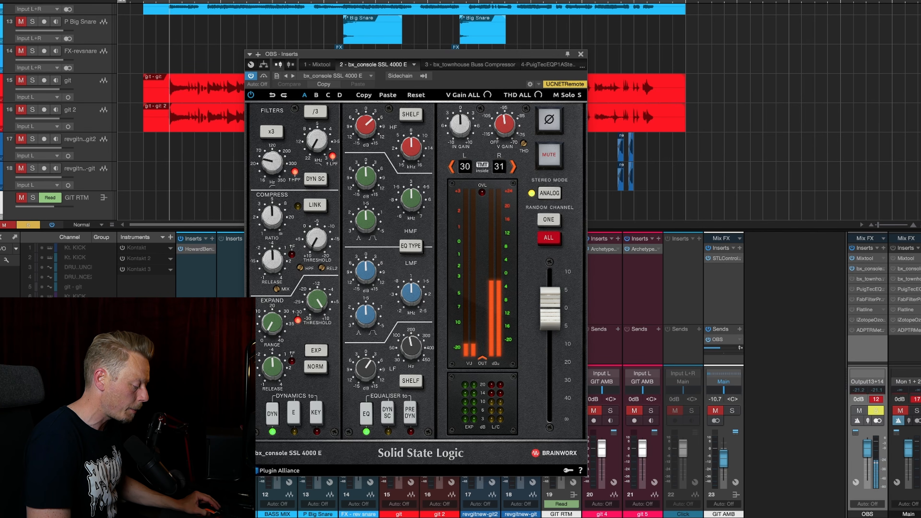
{"action": "mouse_move", "coordinate": [372, 129]}
{"action": "left_click_drag", "start_coordinate": [367, 376], "coordinate": [368, 377]}
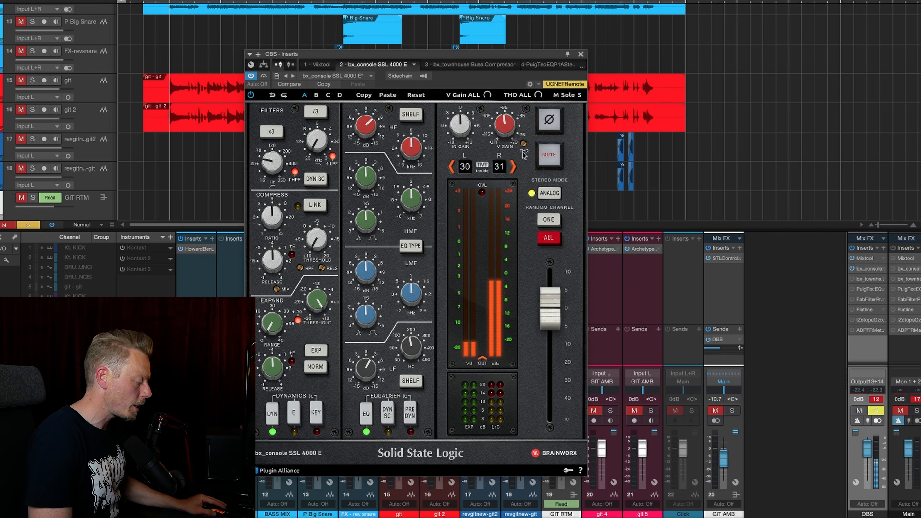
{"action": "left_click", "coordinate": [581, 53]}
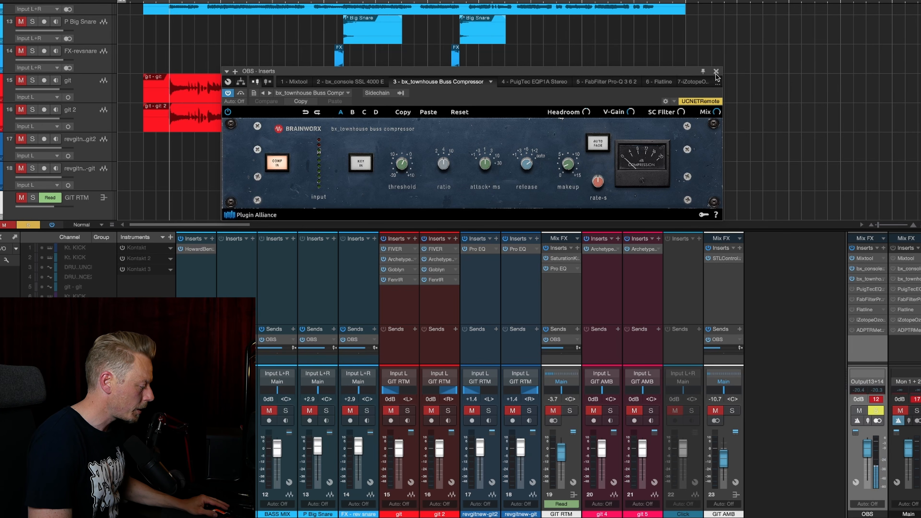
Check PuigTec EQP1A Stereo's low-frequency boost on the OBS output, activate FabFilter Pro-Q 3, and inspect its low-shelf band
{"action": "left_click", "coordinate": [534, 81]}
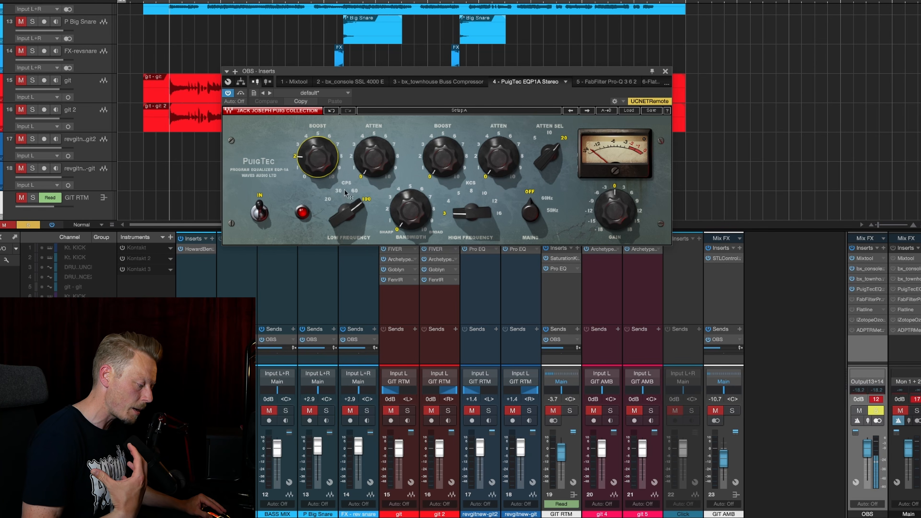
{"action": "mouse_move", "coordinate": [345, 203]}
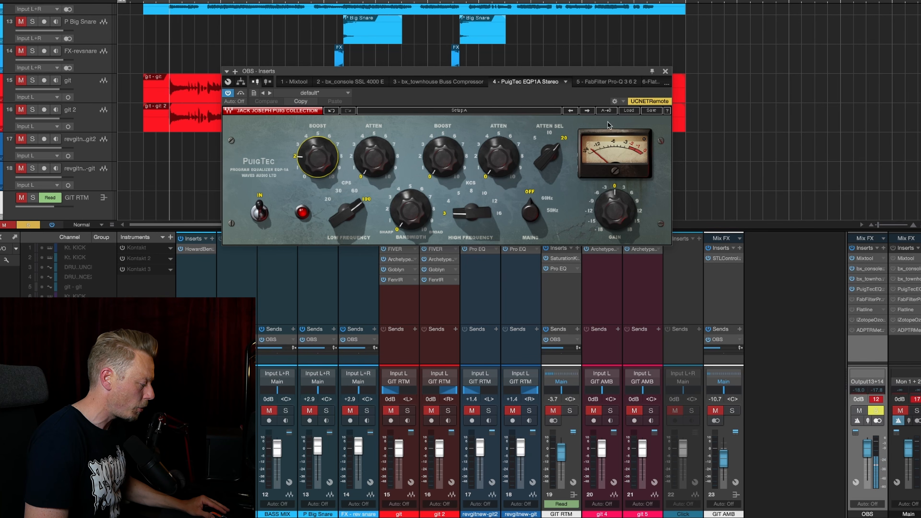
{"action": "left_click", "coordinate": [602, 81]}
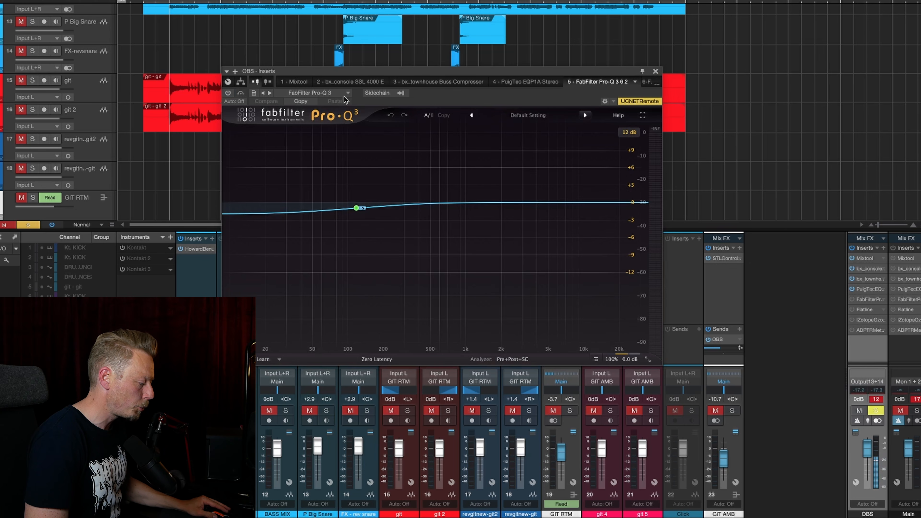
{"action": "left_click", "coordinate": [228, 94]}
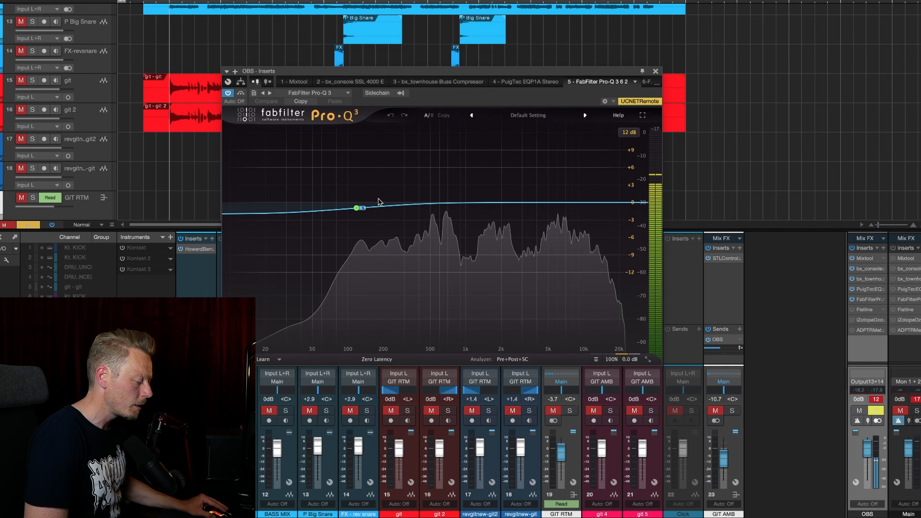
{"action": "left_click", "coordinate": [357, 208]}
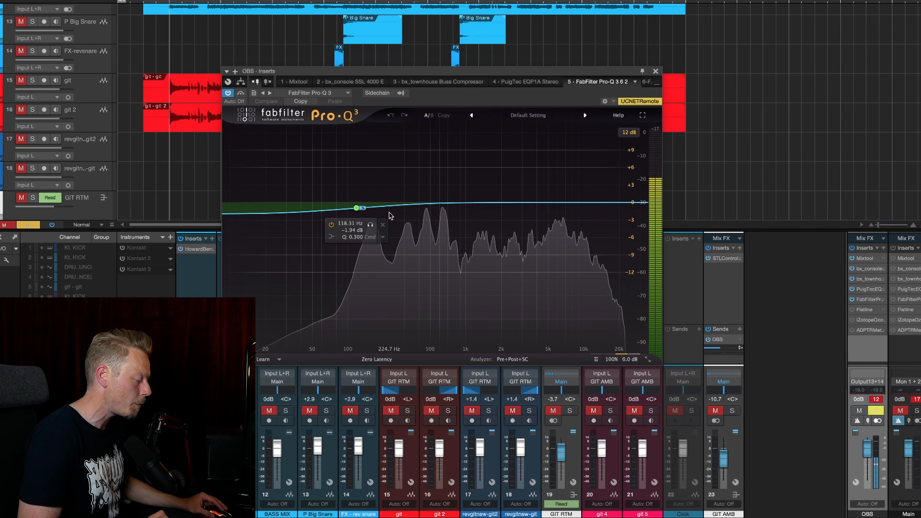
Examine Flatline's Shape and Oversampling settings, the Ozone 6 Maximizer, and ADPTR MetricAB's loudness view on the OBS output
{"action": "left_click", "coordinate": [646, 82]}
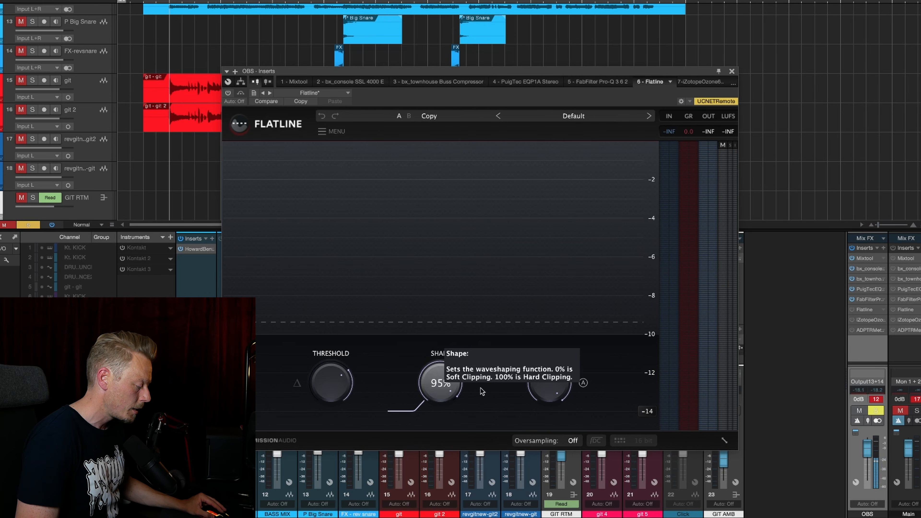
{"action": "mouse_move", "coordinate": [430, 394]}
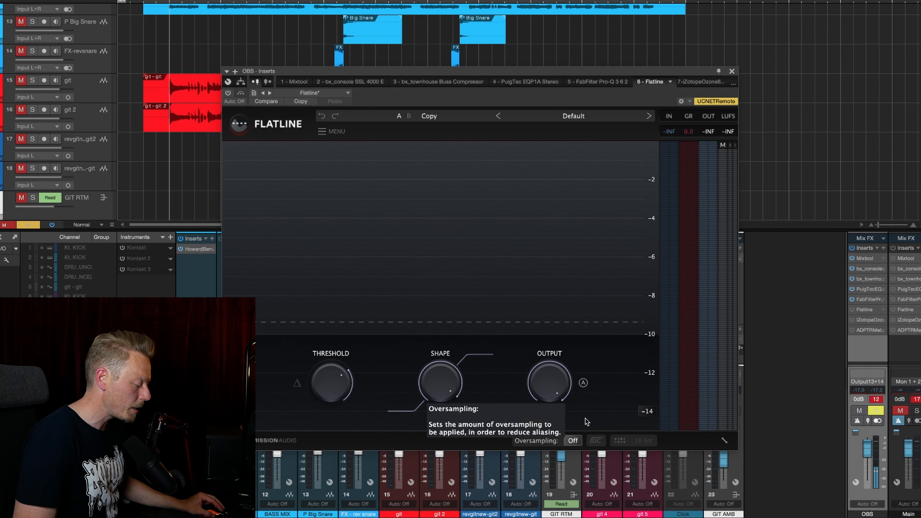
{"action": "left_click", "coordinate": [571, 441]}
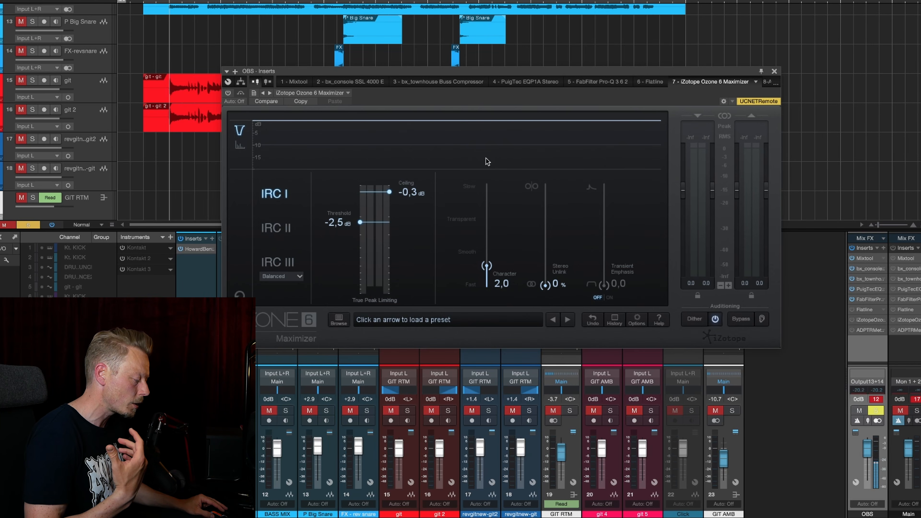
{"action": "left_click", "coordinate": [768, 81]}
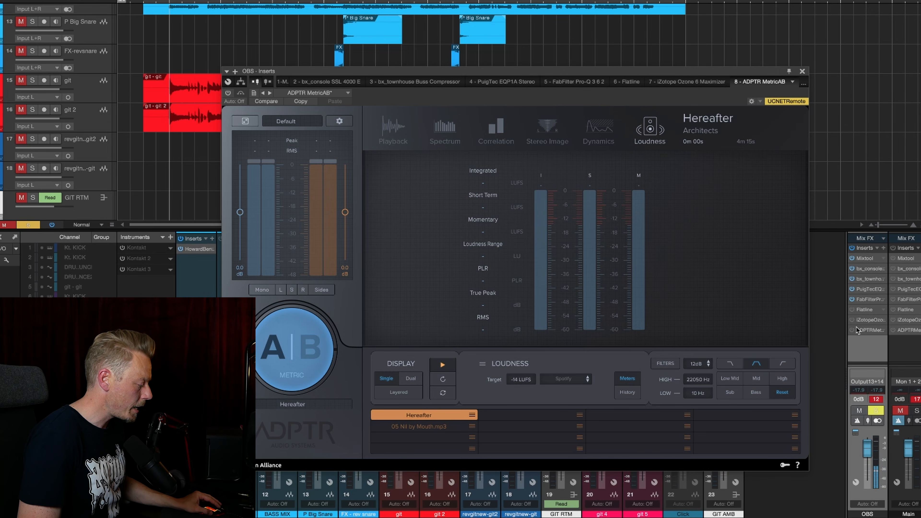
Activate Flatline and the Ozone 6 Maximizer on the OBS output, and play the full mix while bypassing and reactivating the whole insert chain
{"action": "left_click", "coordinate": [852, 310]}
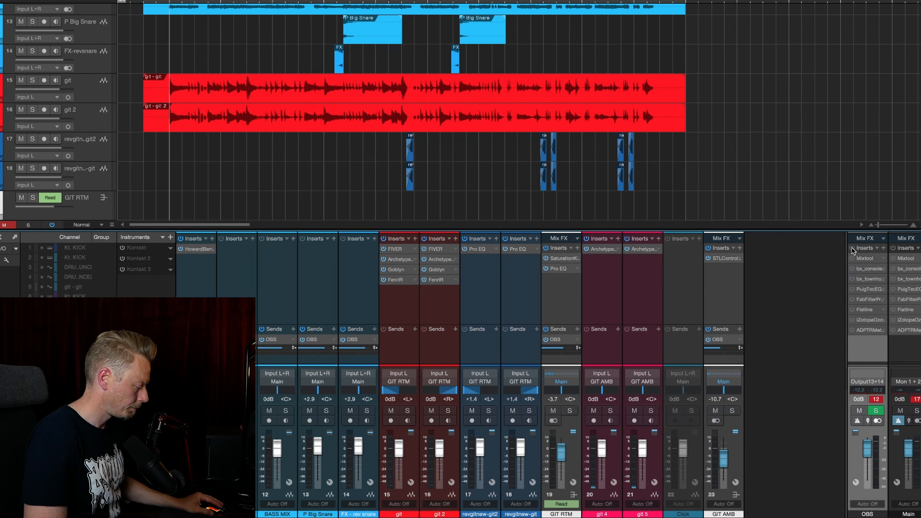
{"action": "key", "text": "space"}
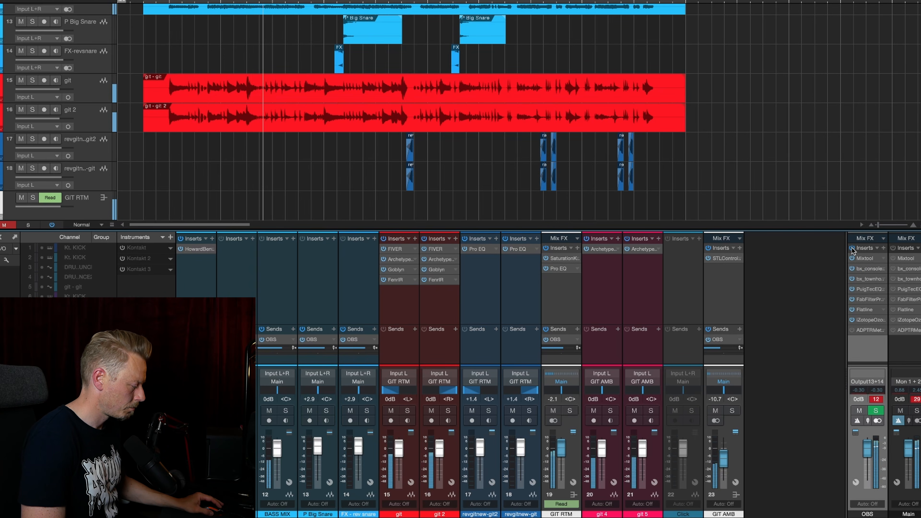
{"action": "left_click", "coordinate": [851, 248]}
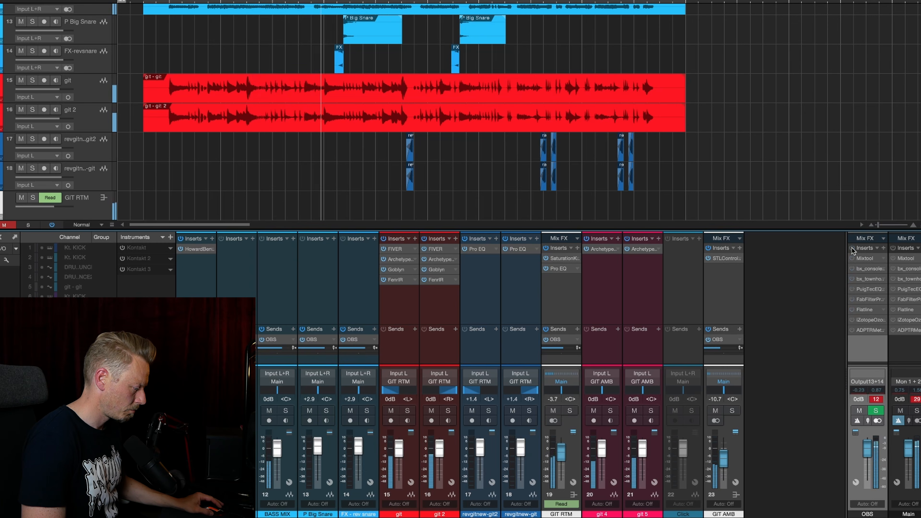
{"action": "left_click", "coordinate": [851, 248]}
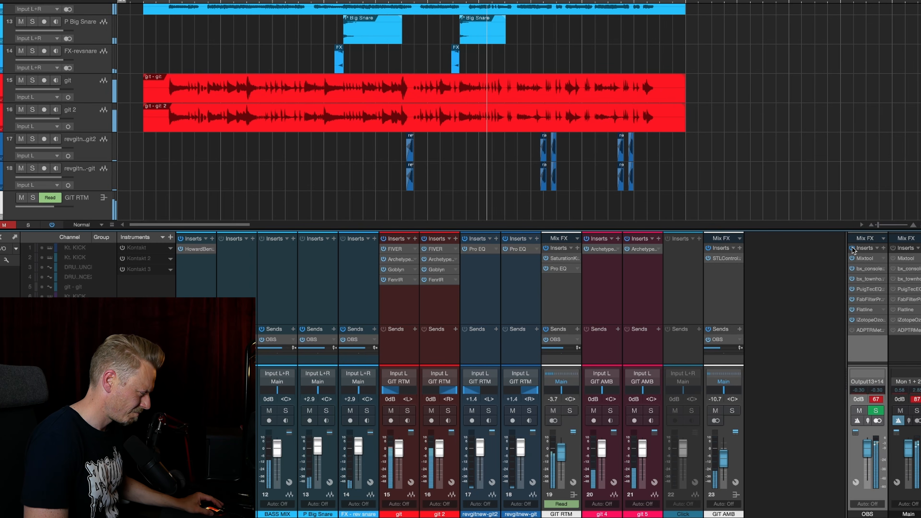
{"action": "left_click", "coordinate": [851, 249]}
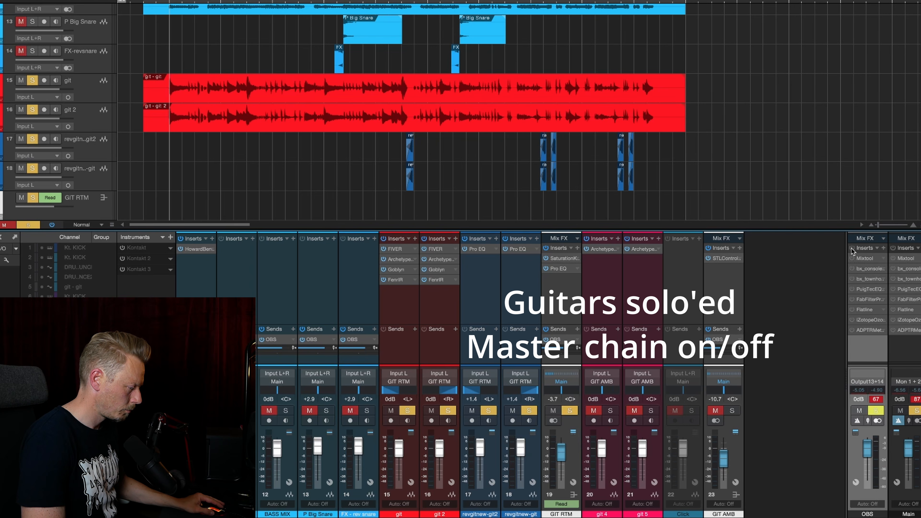
Play the soloed guitars while switching all OBS output inserts on and off to compare the sound with and without the master chain
{"action": "key", "text": "space"}
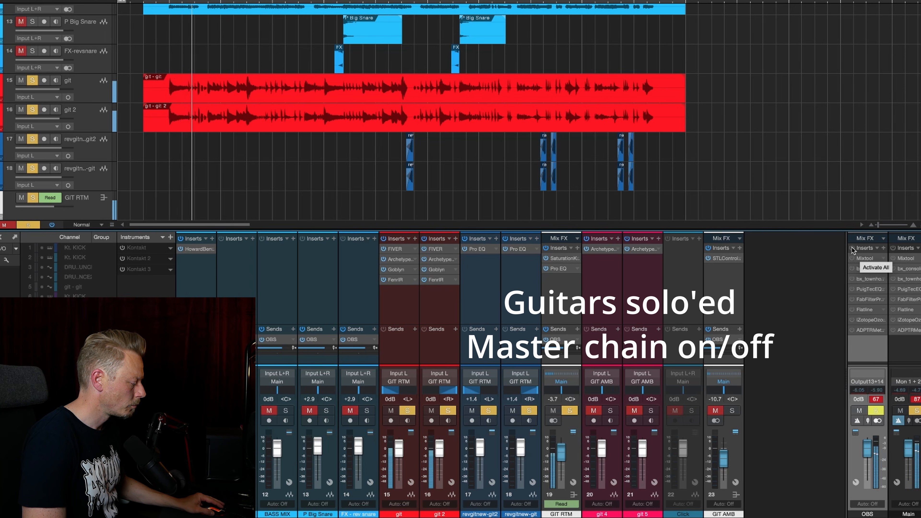
{"action": "left_click", "coordinate": [852, 248]}
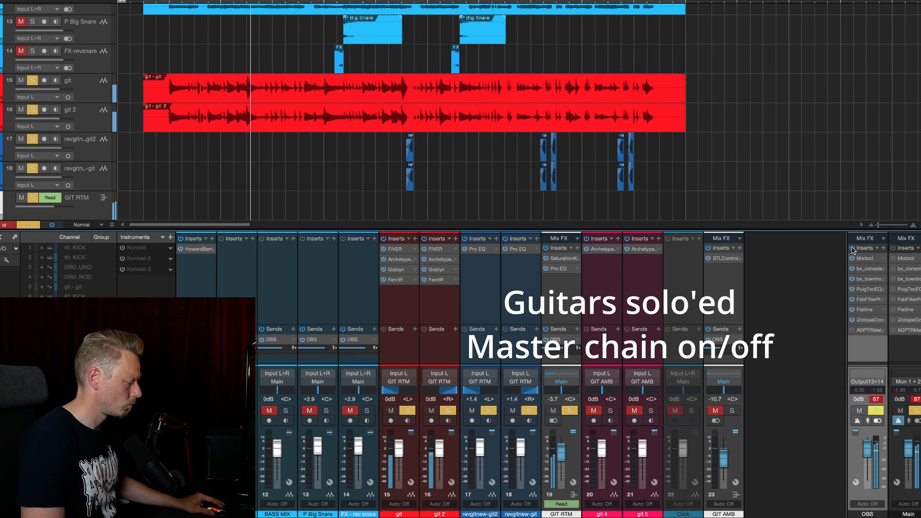
{"action": "left_click", "coordinate": [851, 248]}
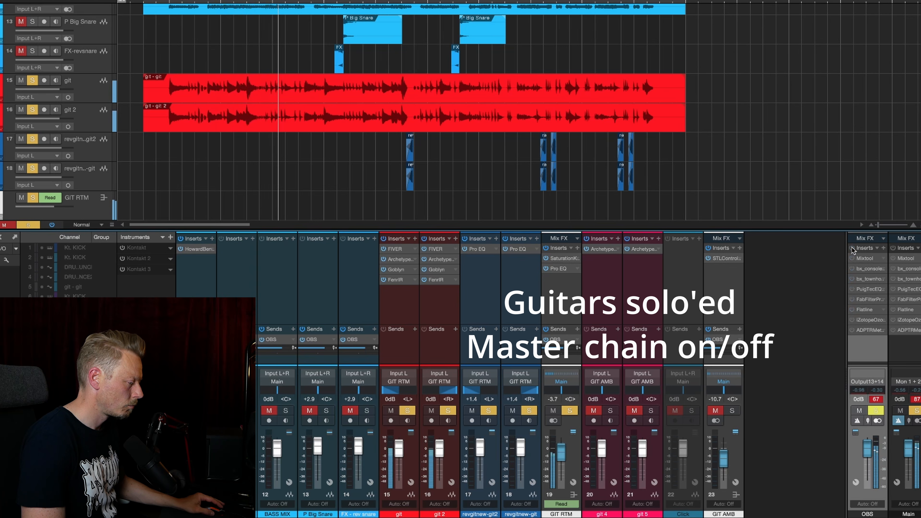
{"action": "left_click", "coordinate": [852, 249]}
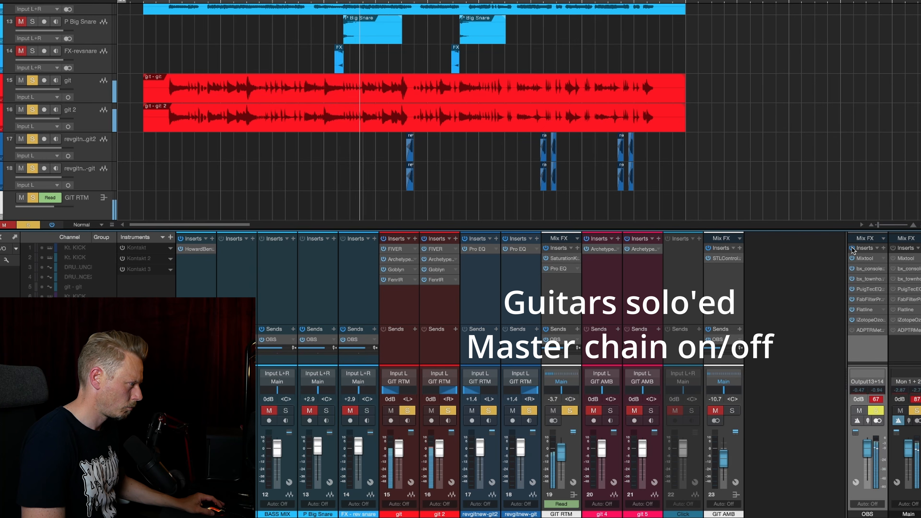
{"action": "left_click", "coordinate": [851, 248]}
{"action": "key", "text": "space"}
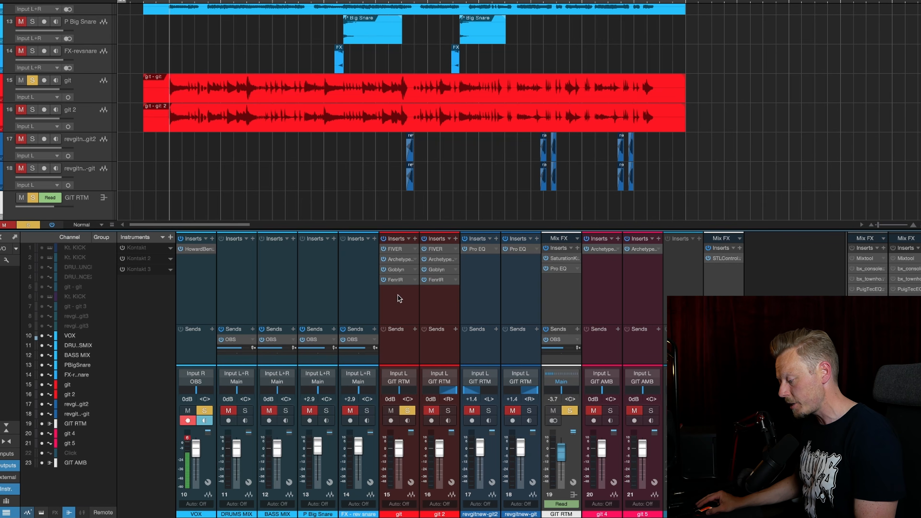
Open FenrIR on the git track and play the soloed guitar through the impulse responses Res Big Boot 1.wav to Res Big Boot 3.wav
{"action": "left_click", "coordinate": [395, 279]}
{"action": "key", "text": "space"}
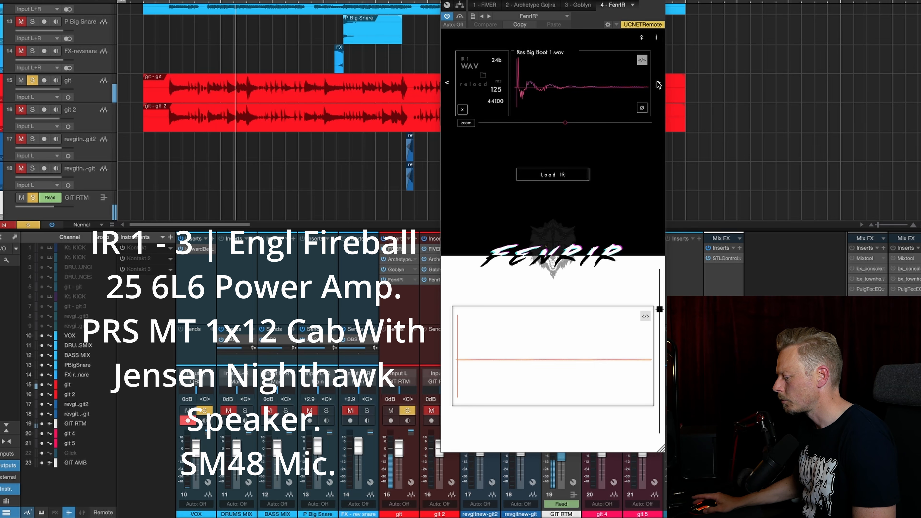
{"action": "left_click", "coordinate": [658, 84]}
{"action": "left_click", "coordinate": [658, 85]}
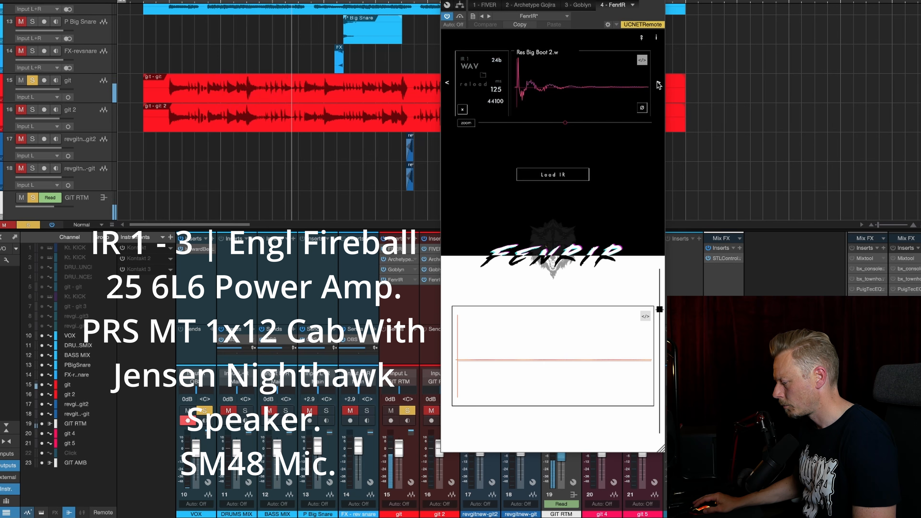
{"action": "left_click", "coordinate": [658, 84]}
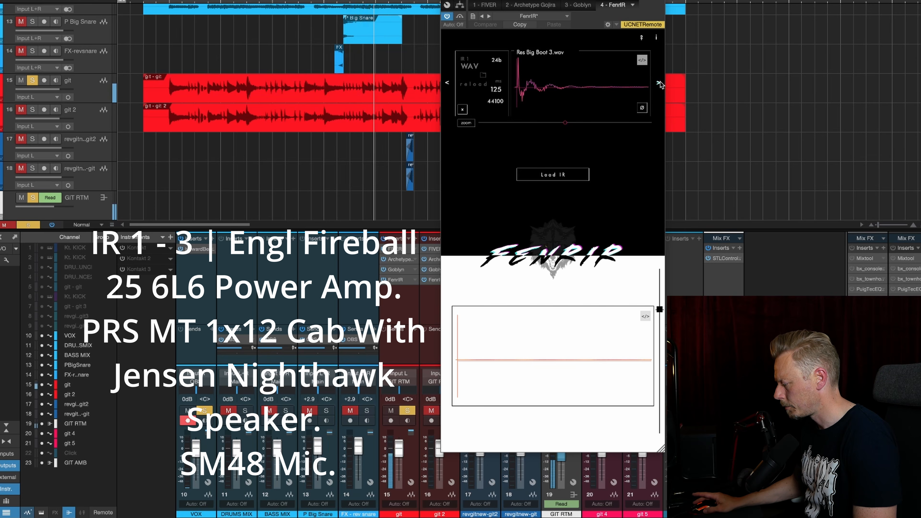
Audition the impulse responses Res Big Boot 4.wav through Res Big Boot 9.wav and the following one in FenrIR during playback
{"action": "left_click", "coordinate": [658, 85]}
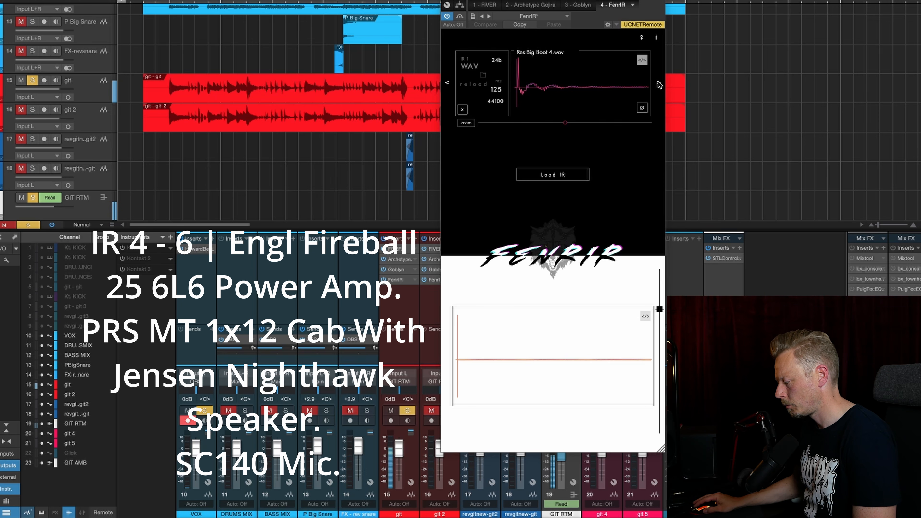
{"action": "left_click", "coordinate": [659, 85]}
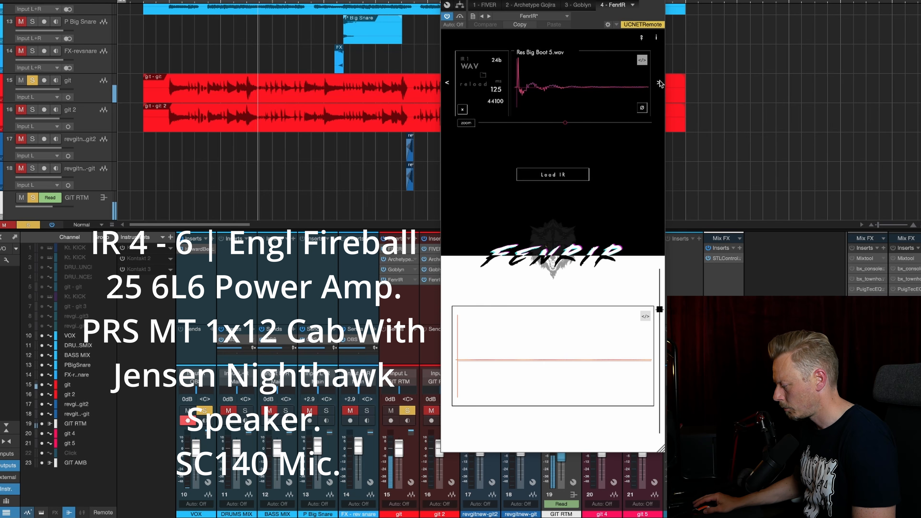
{"action": "left_click", "coordinate": [659, 83]}
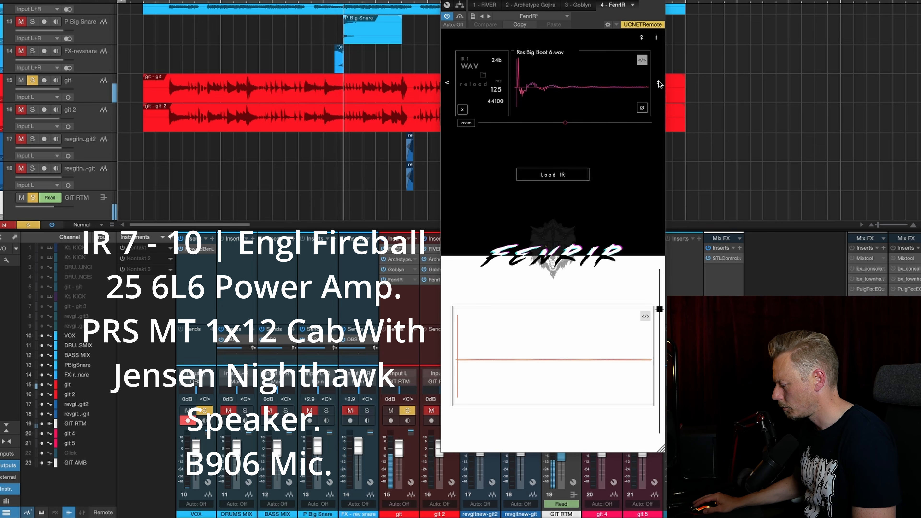
{"action": "left_click", "coordinate": [659, 84]}
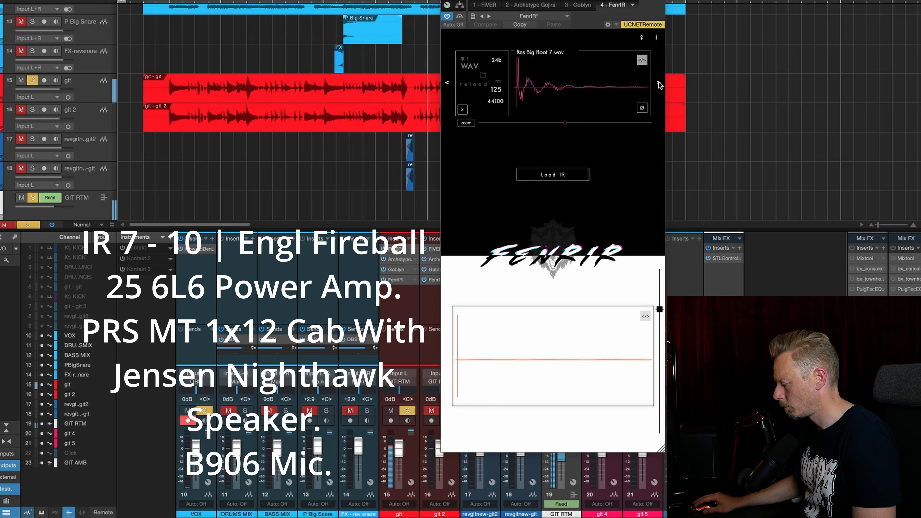
{"action": "left_click", "coordinate": [658, 84]}
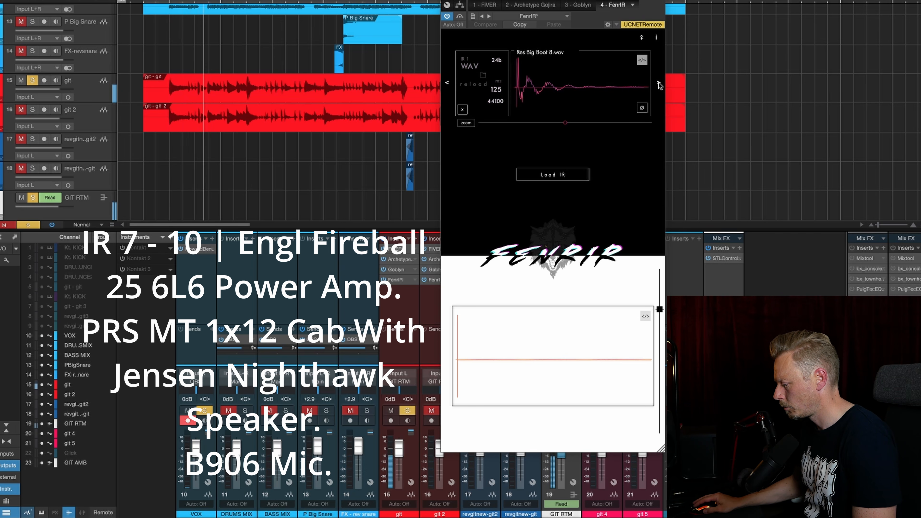
{"action": "left_click", "coordinate": [658, 84]}
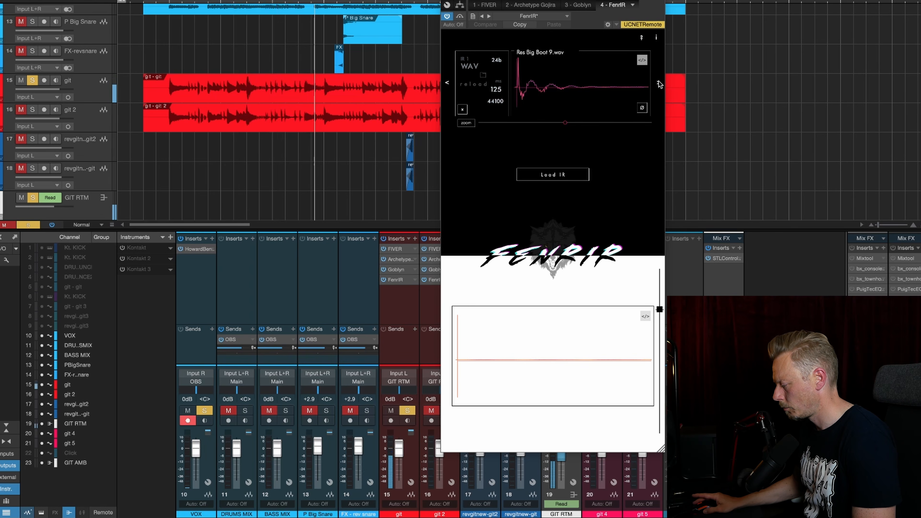
{"action": "left_click", "coordinate": [658, 84]}
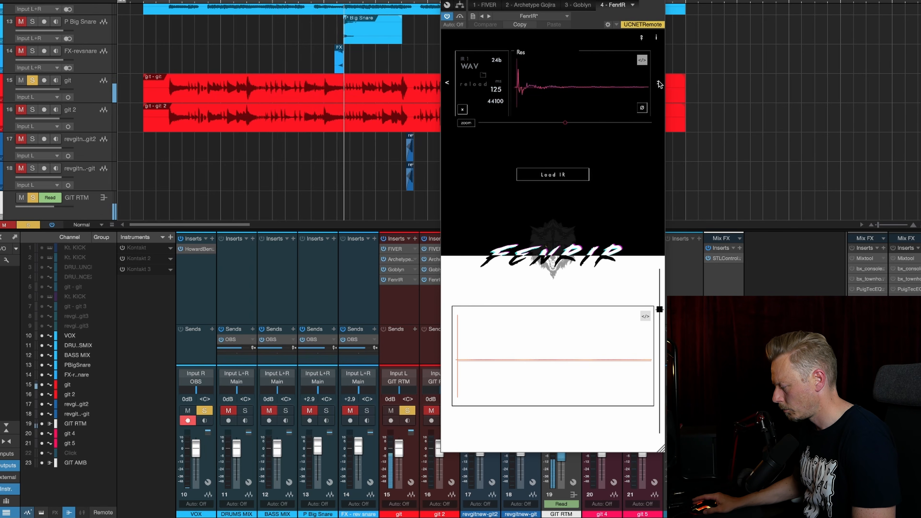